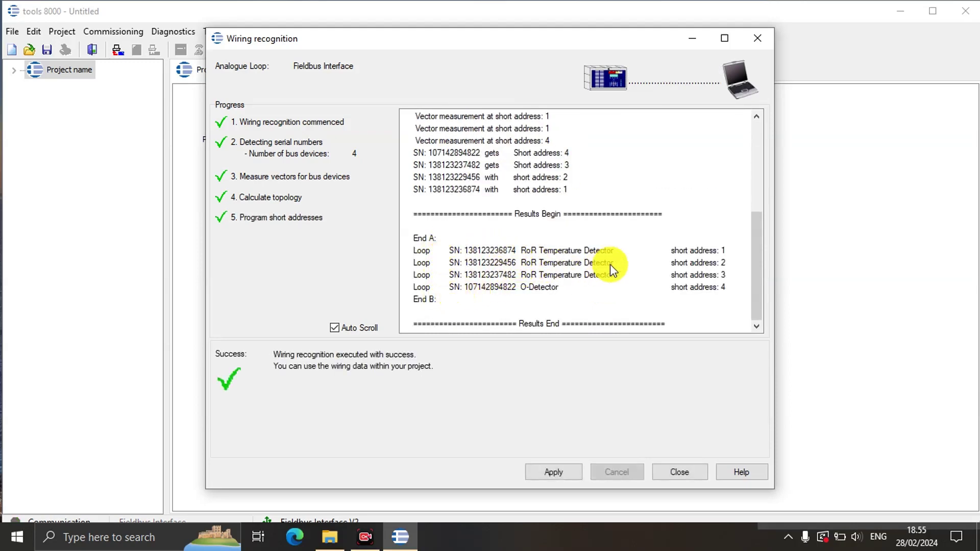
Apply the wiring recognition results to the project and display the wiring diagram of the Primary loop
{"action": "left_click", "coordinate": [548, 474]}
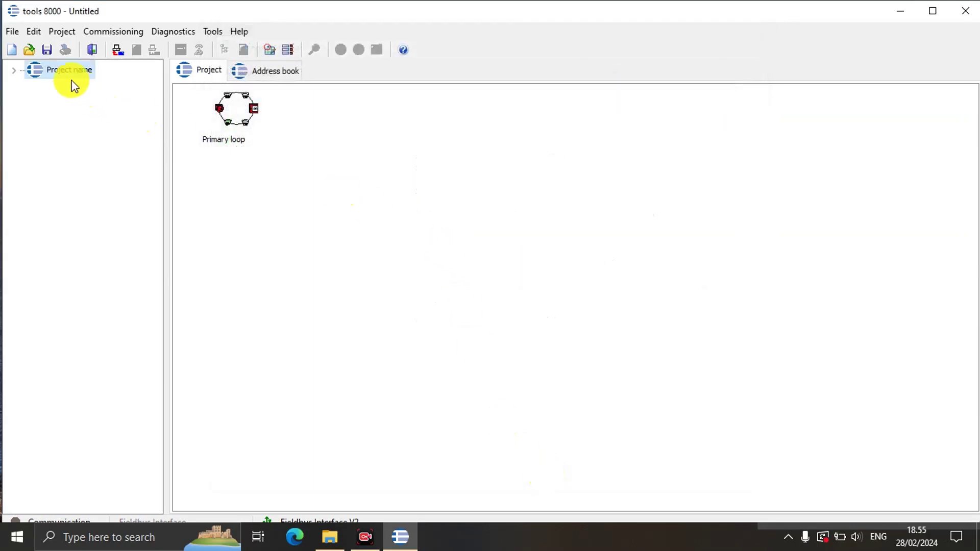
{"action": "left_click", "coordinate": [14, 71]}
{"action": "left_click", "coordinate": [79, 90]}
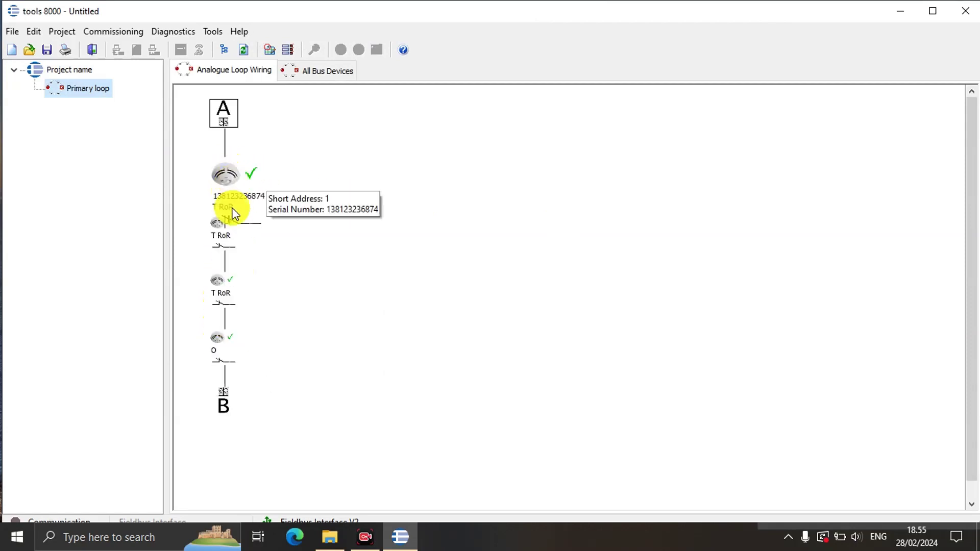
Run a wiring test on the Primary loop, starting from relay A, and close the test window once it has completed
{"action": "right_click", "coordinate": [326, 166]}
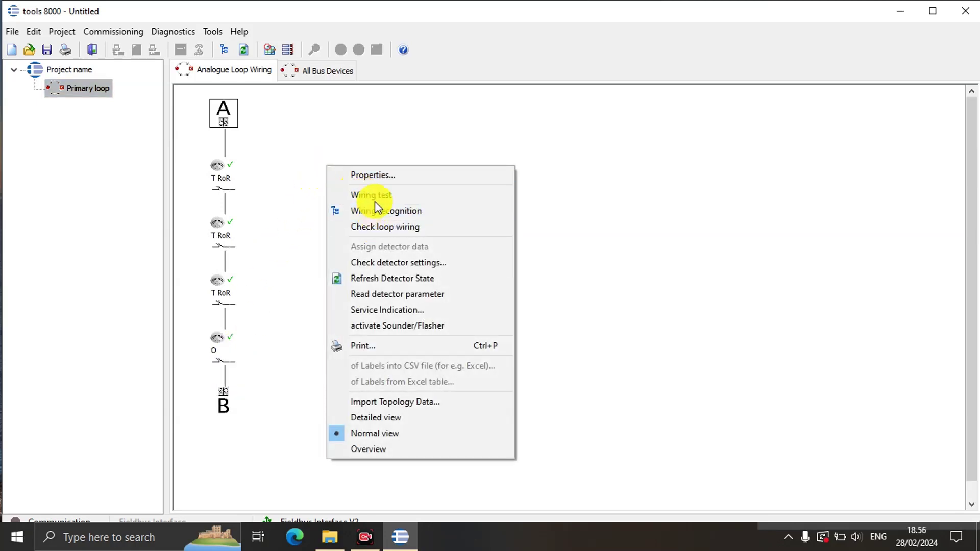
{"action": "left_click", "coordinate": [376, 203]}
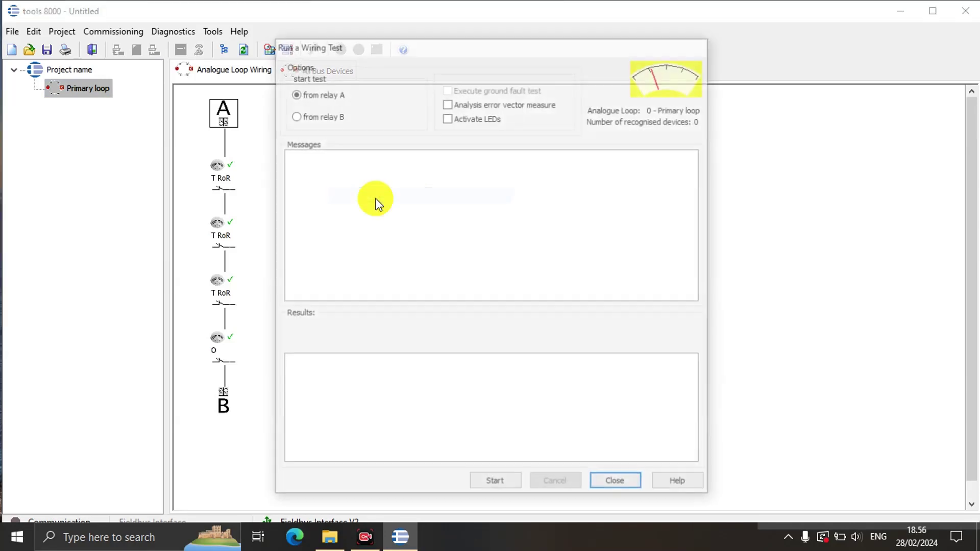
{"action": "left_click", "coordinate": [499, 485]}
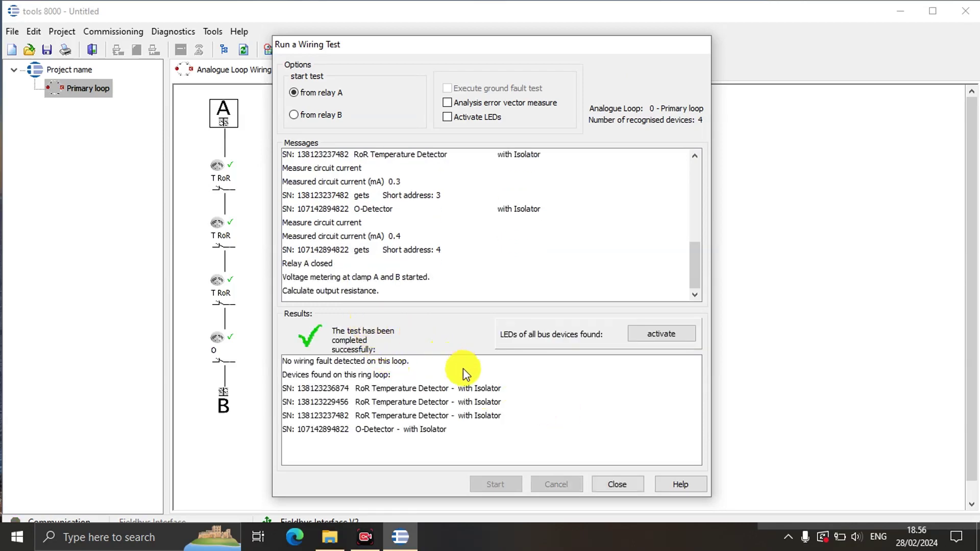
{"action": "left_click", "coordinate": [611, 483]}
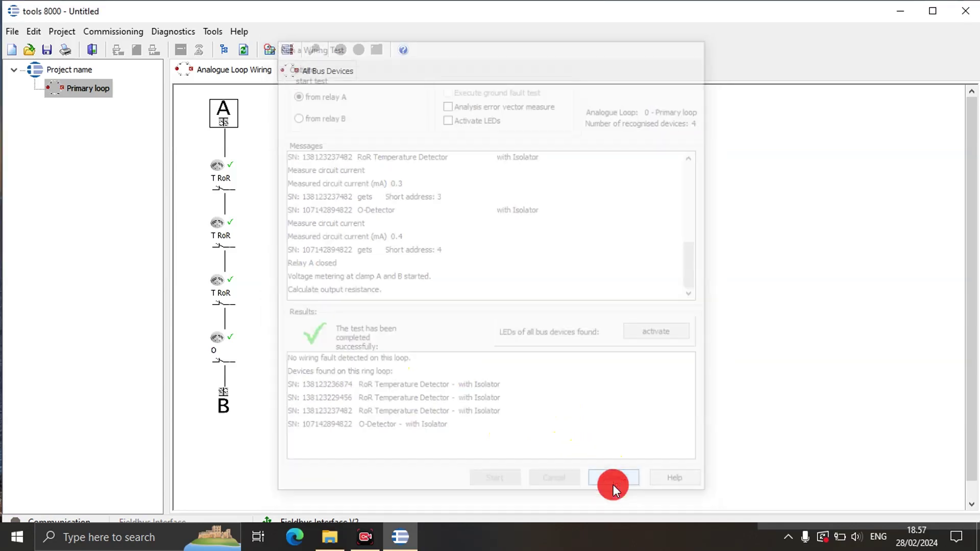
Run the loop wiring check on the Primary loop and close its window once it has finished
{"action": "right_click", "coordinate": [314, 154]}
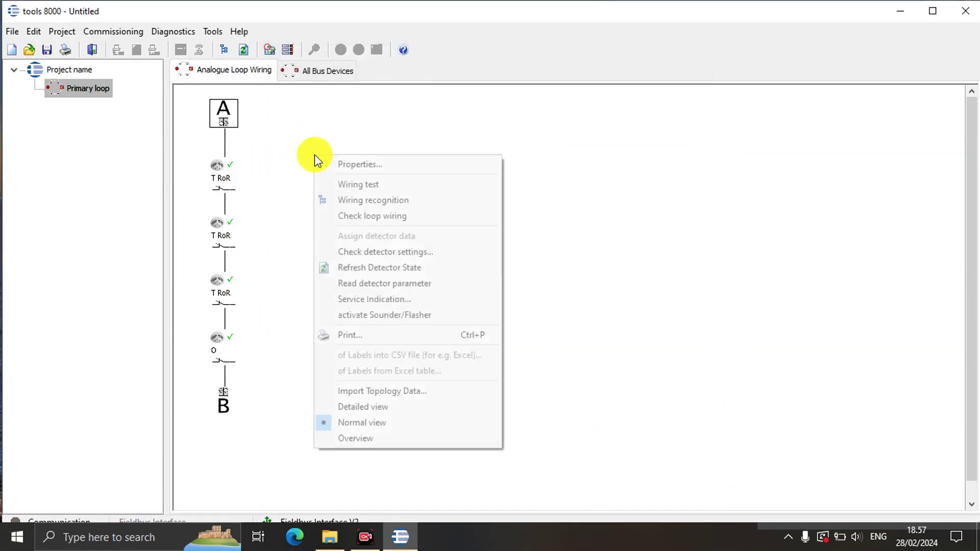
{"action": "left_click", "coordinate": [371, 218]}
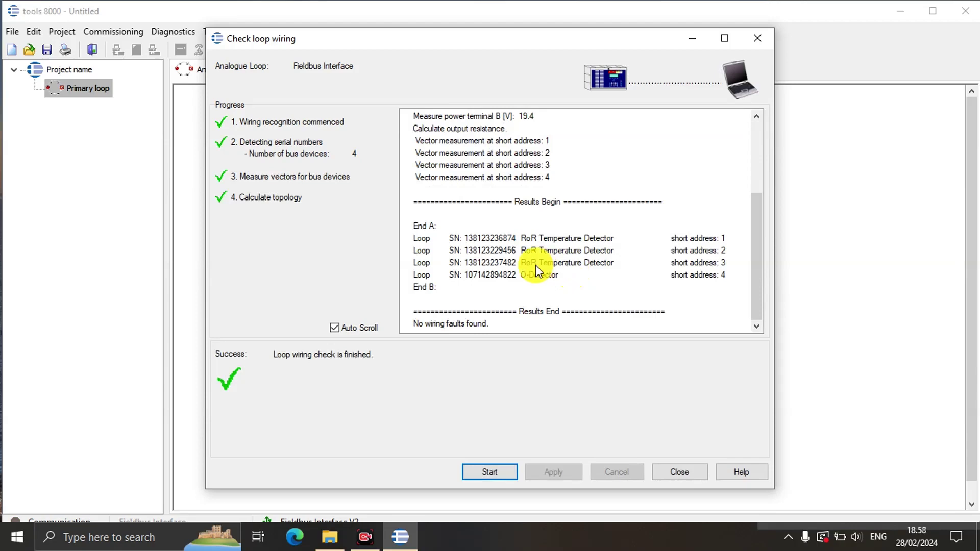
{"action": "left_click", "coordinate": [675, 472]}
Test the detector at short address 1 by reading its current state and briefly running cyclic activation of its LED
{"action": "mouse_move", "coordinate": [226, 172]}
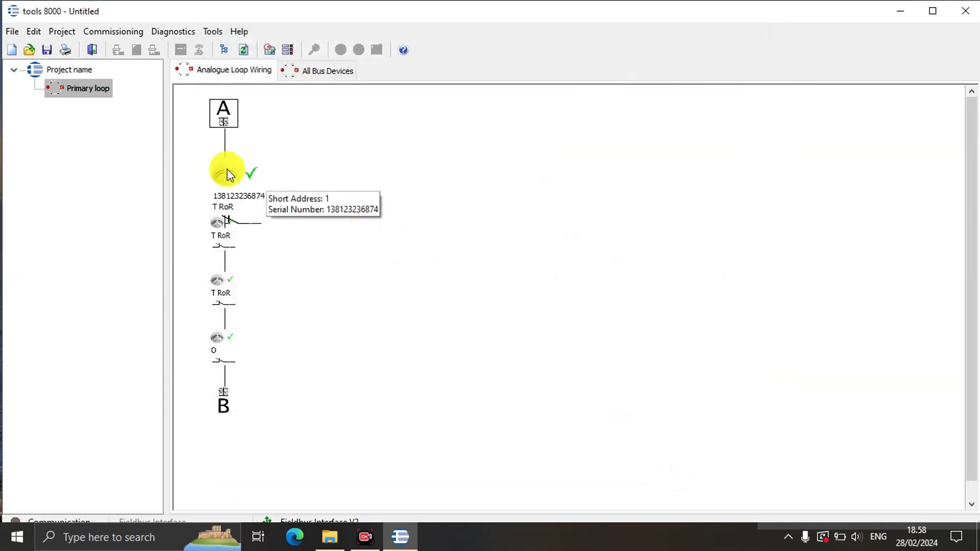
{"action": "right_click", "coordinate": [224, 176]}
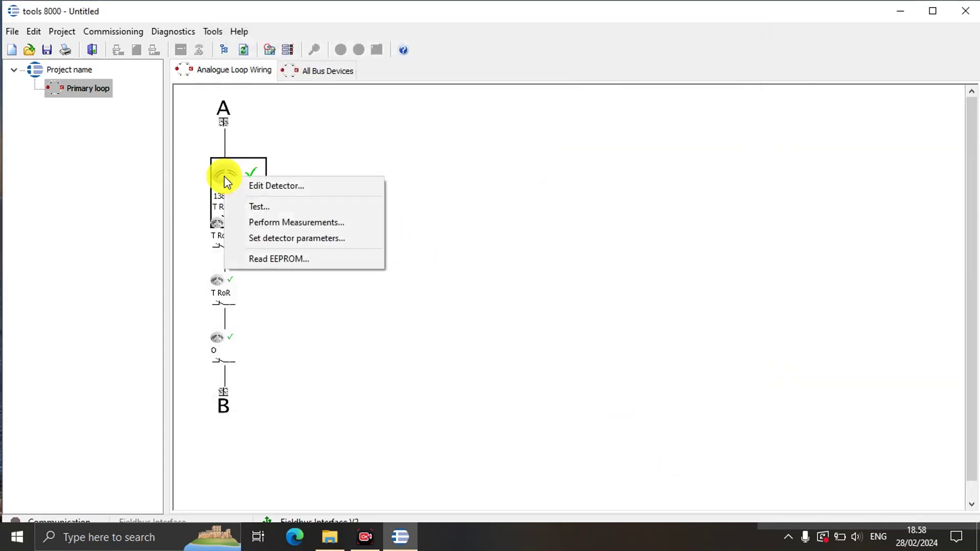
{"action": "left_click", "coordinate": [275, 209]}
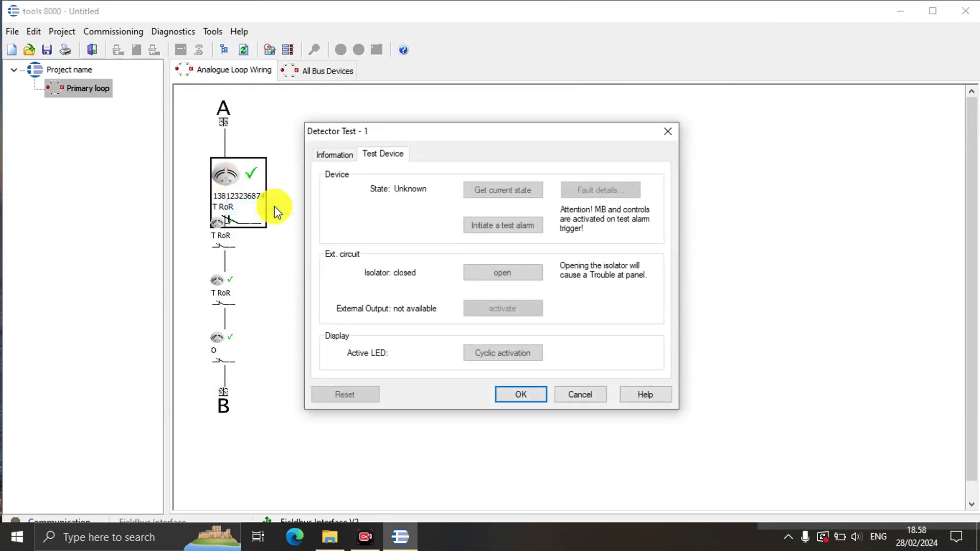
{"action": "left_click", "coordinate": [498, 192]}
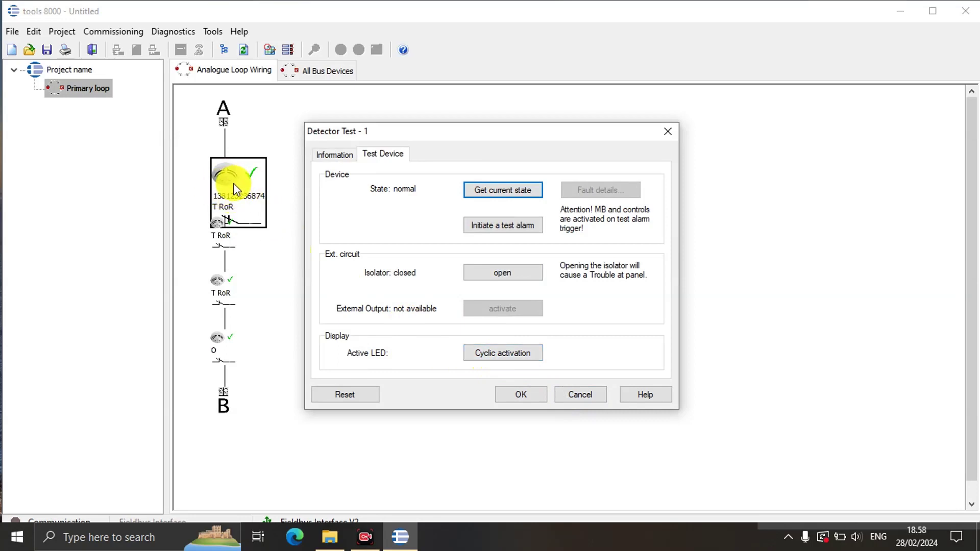
{"action": "left_click", "coordinate": [506, 353]}
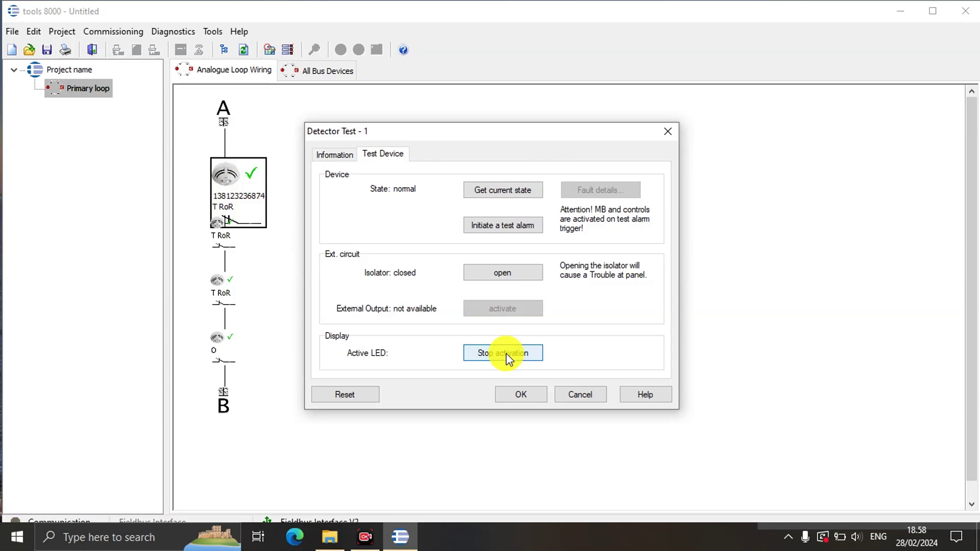
{"action": "left_click", "coordinate": [526, 358]}
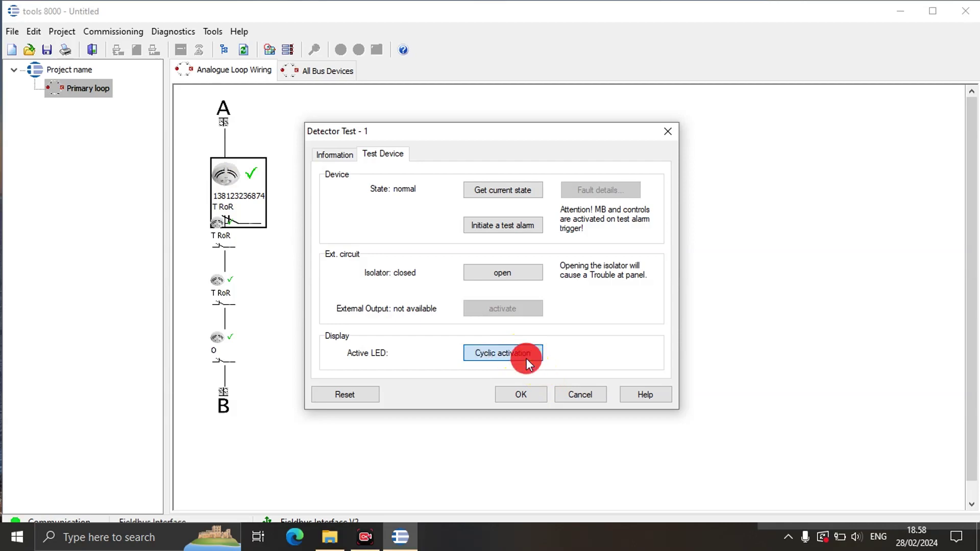
{"action": "left_click", "coordinate": [563, 395]}
Examine the measurement data of the detector at short address 1: device information, sensor values, and standardized and absolute graphics
{"action": "right_click", "coordinate": [229, 183]}
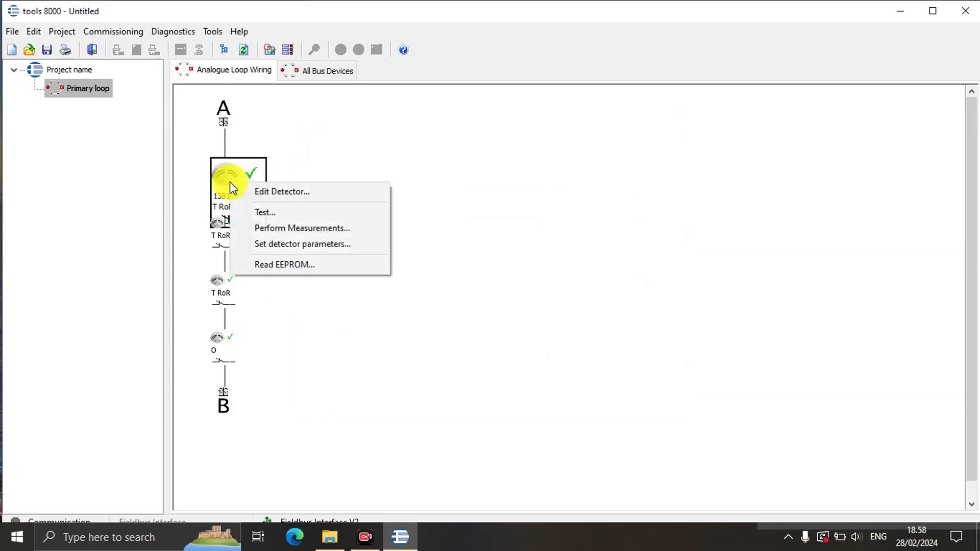
{"action": "left_click", "coordinate": [285, 229]}
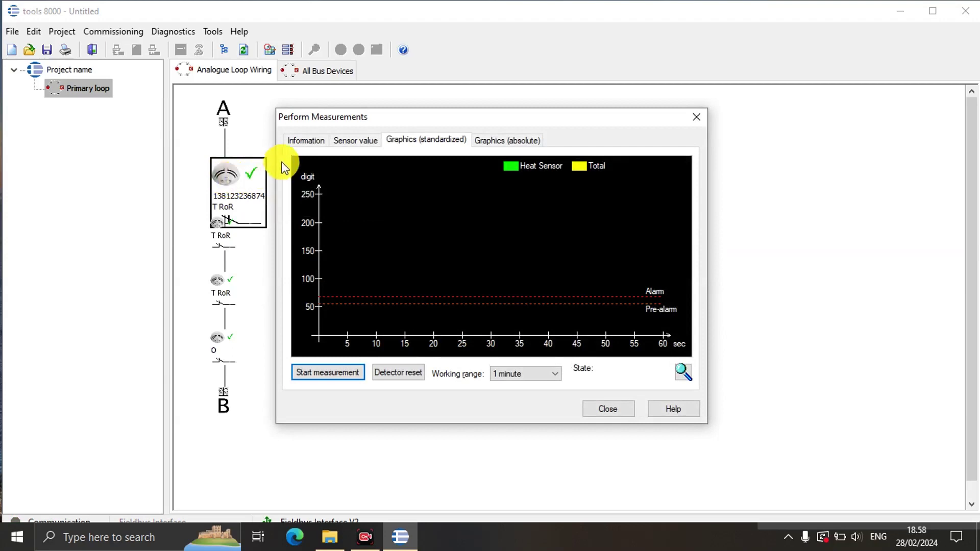
{"action": "left_click", "coordinate": [305, 142]}
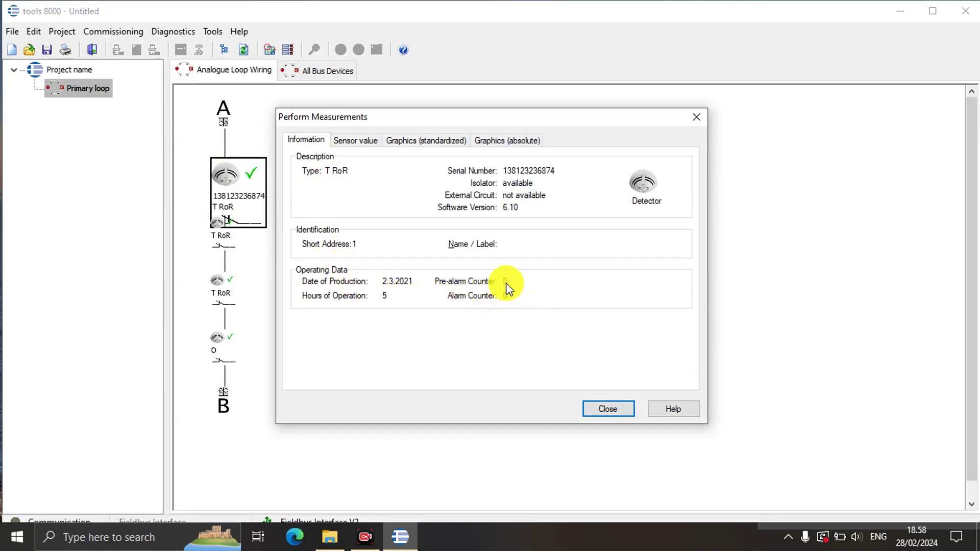
{"action": "left_click", "coordinate": [359, 141]}
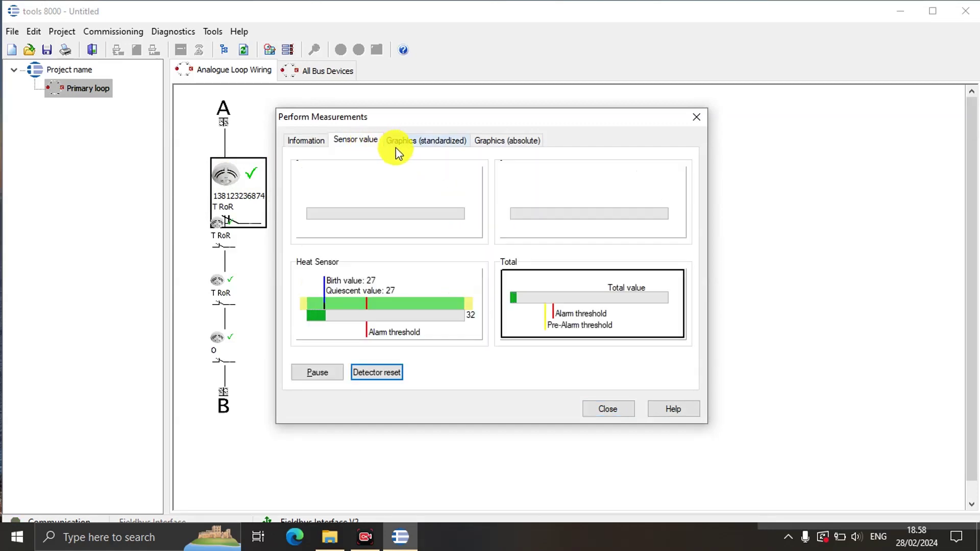
{"action": "left_click", "coordinate": [423, 146]}
{"action": "left_click", "coordinate": [484, 144]}
{"action": "left_click", "coordinate": [422, 146]}
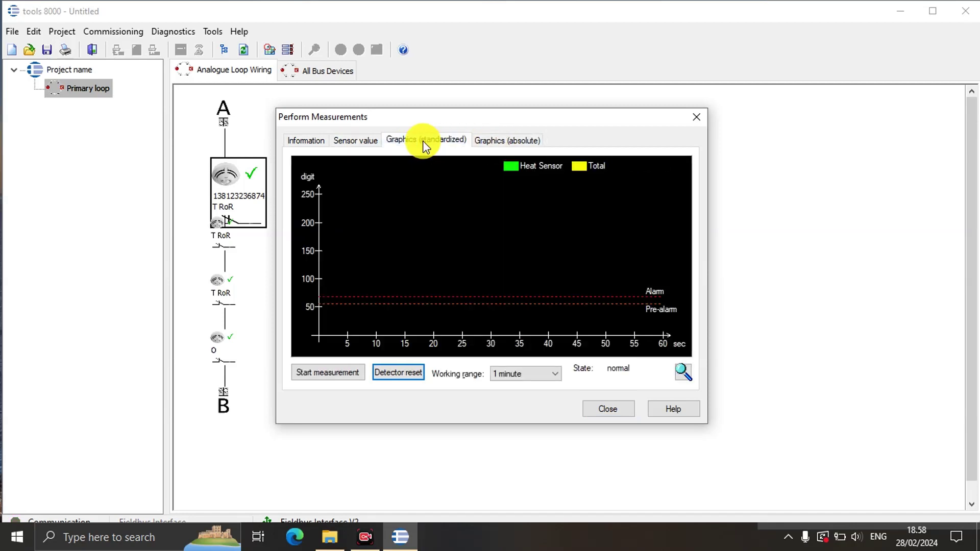
{"action": "left_click", "coordinate": [694, 119]}
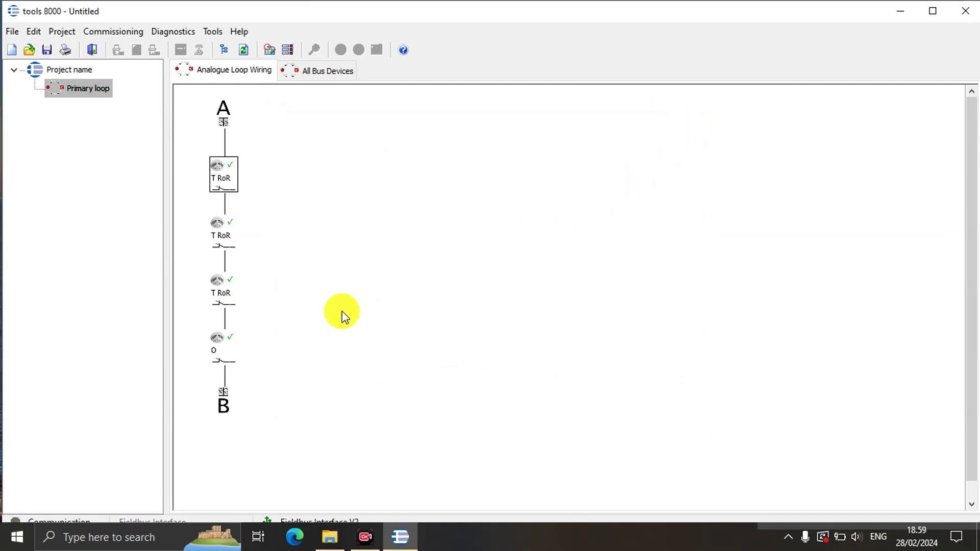
Examine the measurement data of the O detector at the end of the loop: device information, sensor values and standardized graphics
{"action": "right_click", "coordinate": [230, 351]}
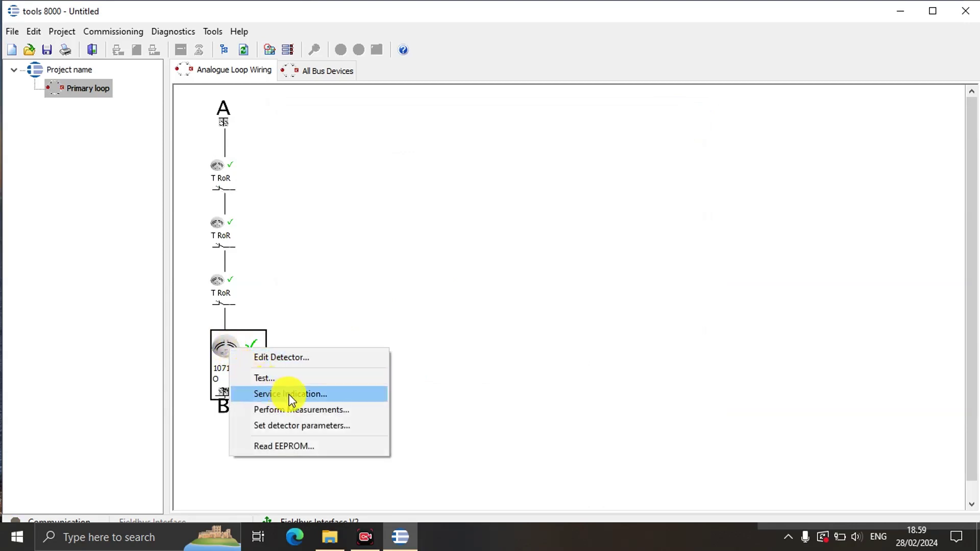
{"action": "left_click", "coordinate": [301, 425]}
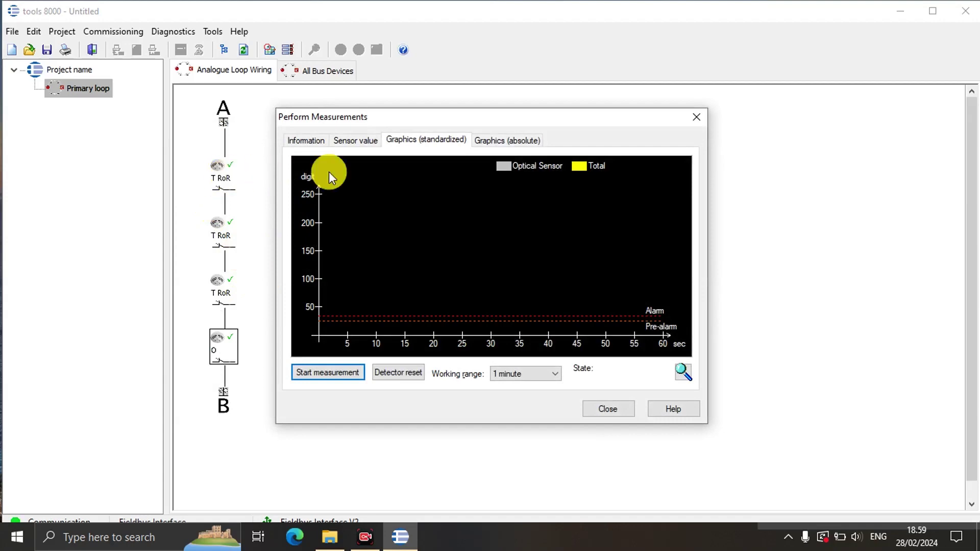
{"action": "left_click", "coordinate": [307, 140]}
{"action": "left_click", "coordinate": [346, 140]}
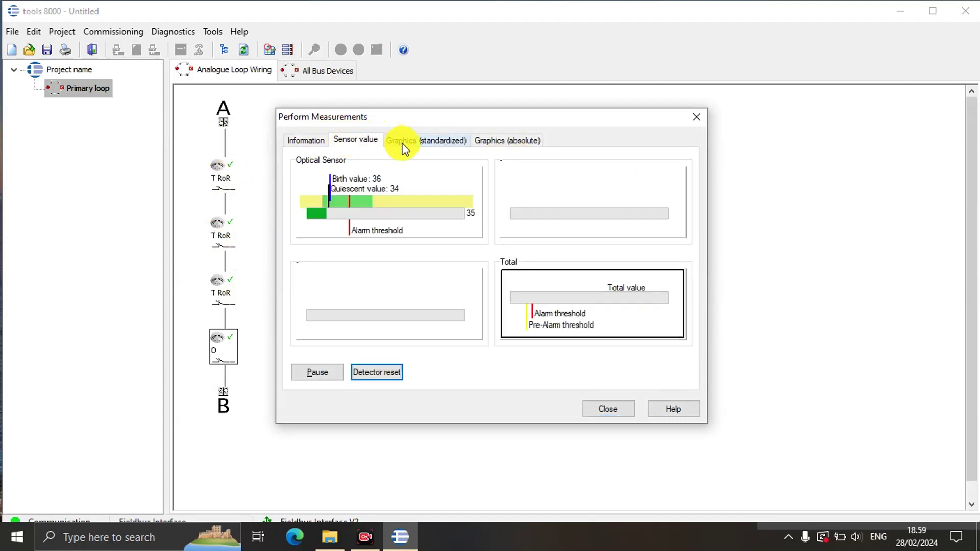
{"action": "left_click", "coordinate": [393, 143]}
{"action": "left_click", "coordinate": [316, 140]}
{"action": "left_click", "coordinate": [696, 117]}
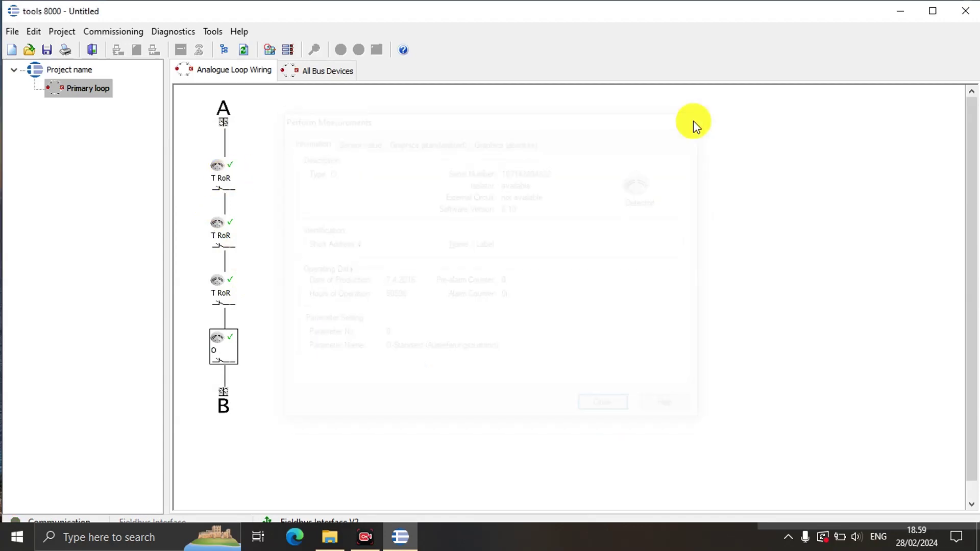
Review the device information and available test functions of the detector at short address 2 without running a test
{"action": "mouse_move", "coordinate": [225, 238]}
{"action": "left_mouse_down"}
{"action": "mouse_move", "coordinate": [234, 247]}
{"action": "mouse_move", "coordinate": [226, 180]}
{"action": "mouse_move", "coordinate": [220, 236]}
{"action": "left_mouse_up"}
{"action": "right_click", "coordinate": [220, 235]}
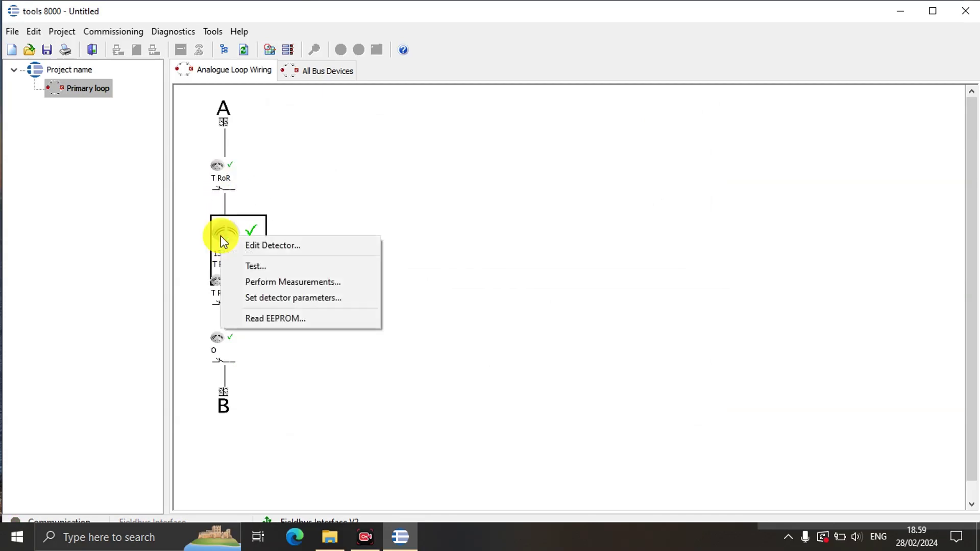
{"action": "left_click", "coordinate": [263, 266]}
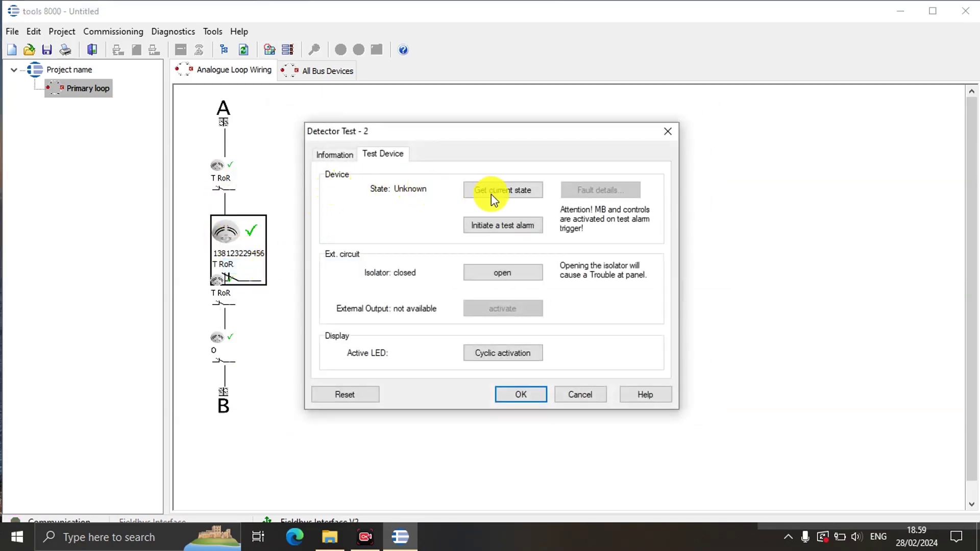
{"action": "left_click", "coordinate": [340, 155]}
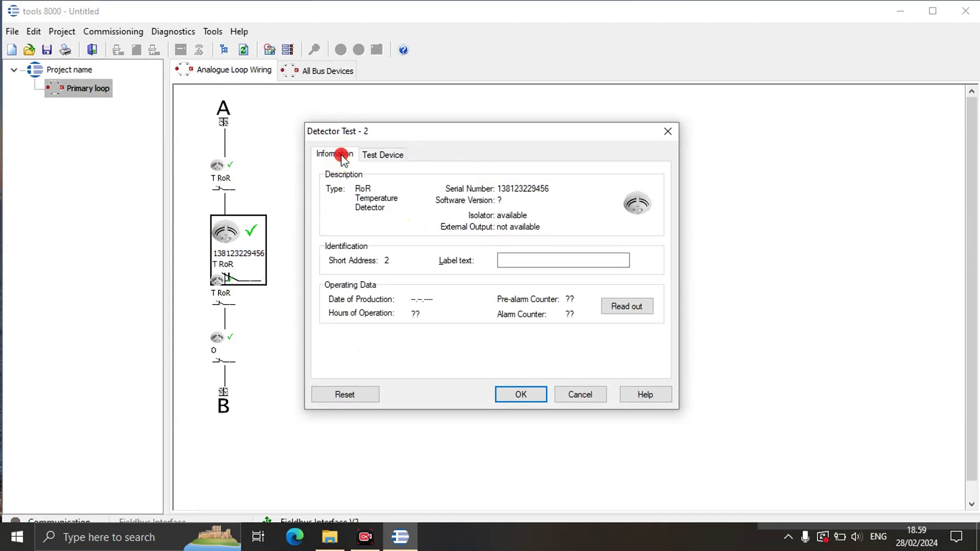
{"action": "left_click", "coordinate": [375, 154]}
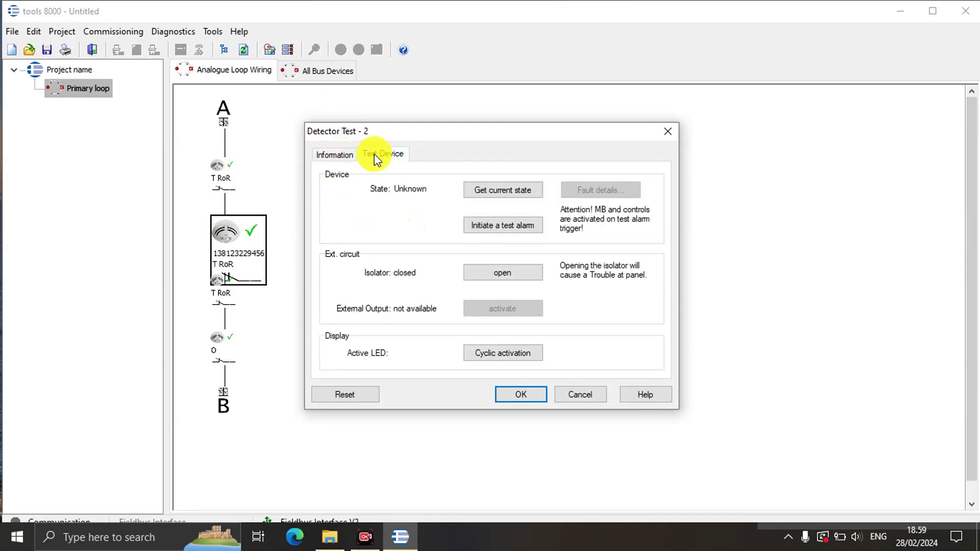
{"action": "left_click", "coordinate": [668, 133]}
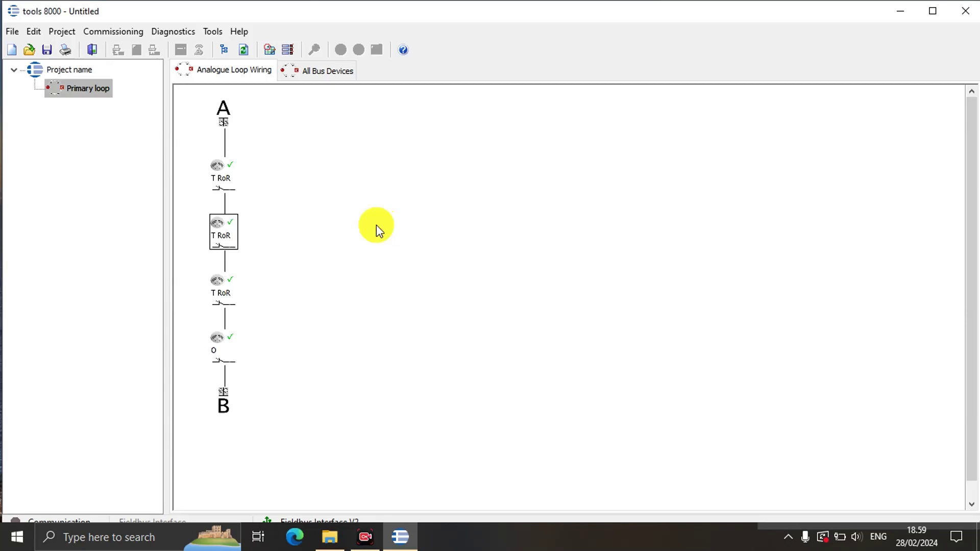
Look at the list of all bus devices, and display the analogue loop wiring diagram in the detailed view
{"action": "left_click", "coordinate": [323, 71]}
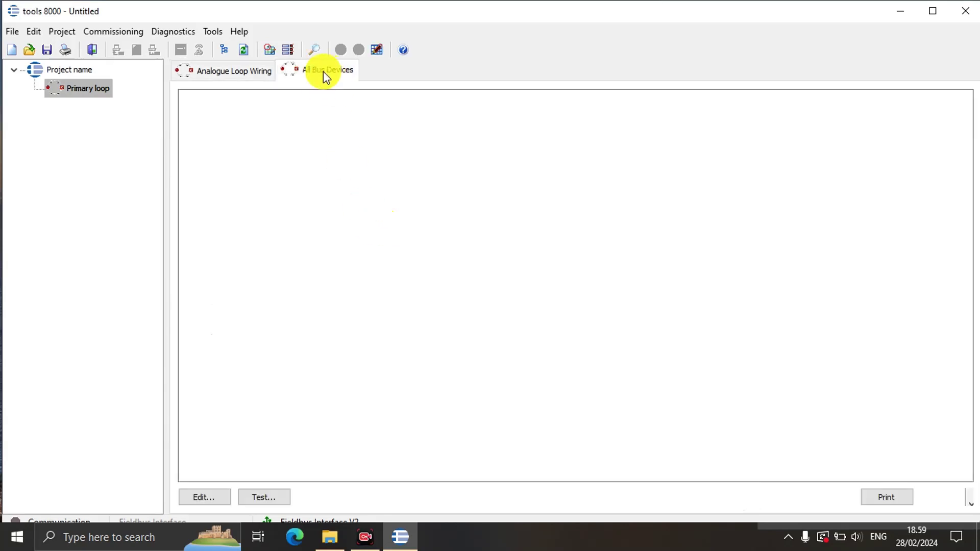
{"action": "left_click", "coordinate": [225, 74]}
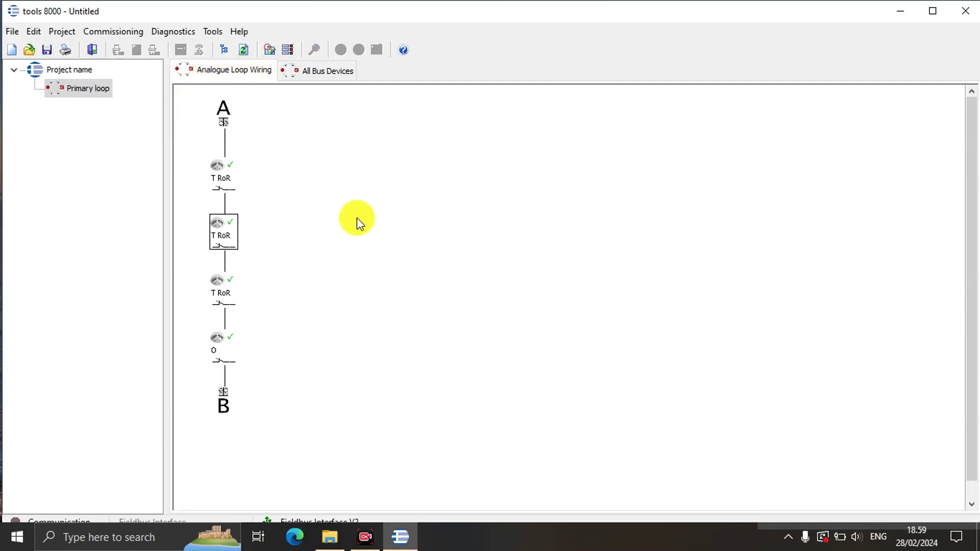
{"action": "right_click", "coordinate": [321, 203]}
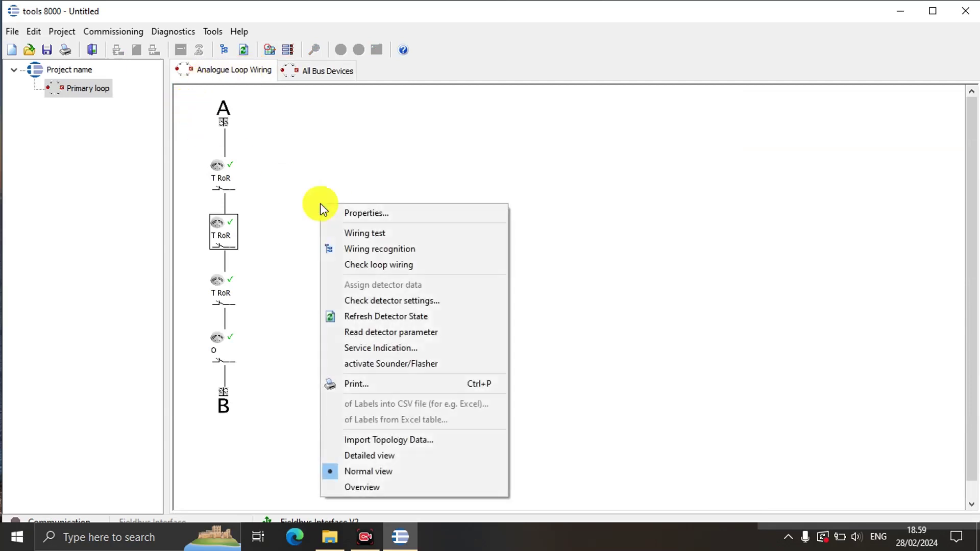
{"action": "left_click", "coordinate": [401, 455]}
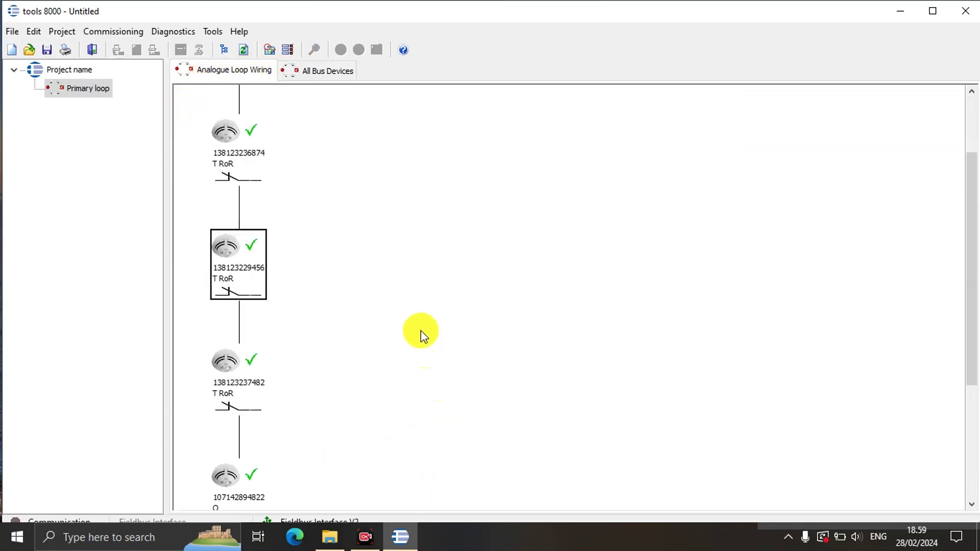
{"action": "scroll", "coordinate": [421, 332], "scroll_direction": "down", "scroll_amount": 2}
{"action": "scroll", "coordinate": [420, 332], "scroll_direction": "up", "scroll_amount": 2}
{"action": "scroll", "coordinate": [420, 332], "scroll_direction": "up", "scroll_amount": 2}
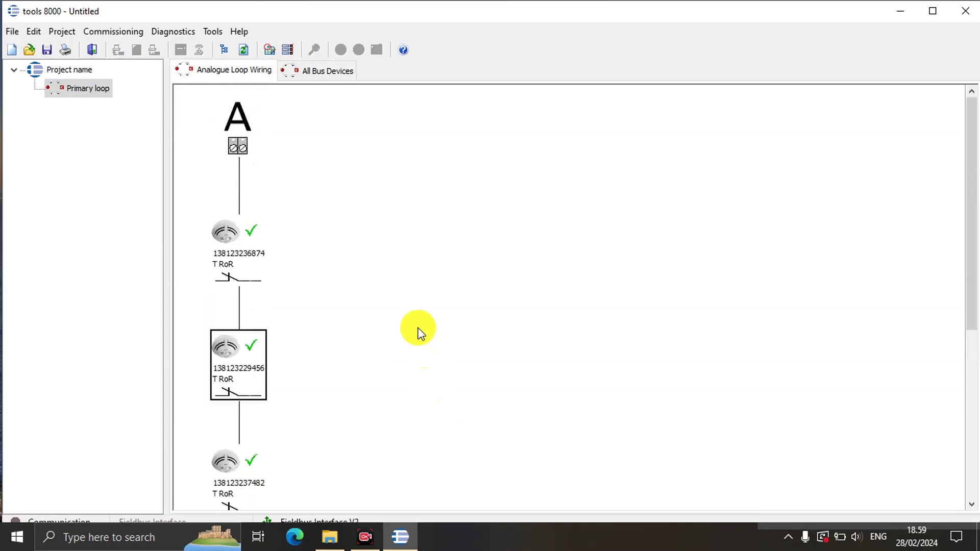
{"action": "scroll", "coordinate": [401, 322], "scroll_direction": "down", "scroll_amount": 2}
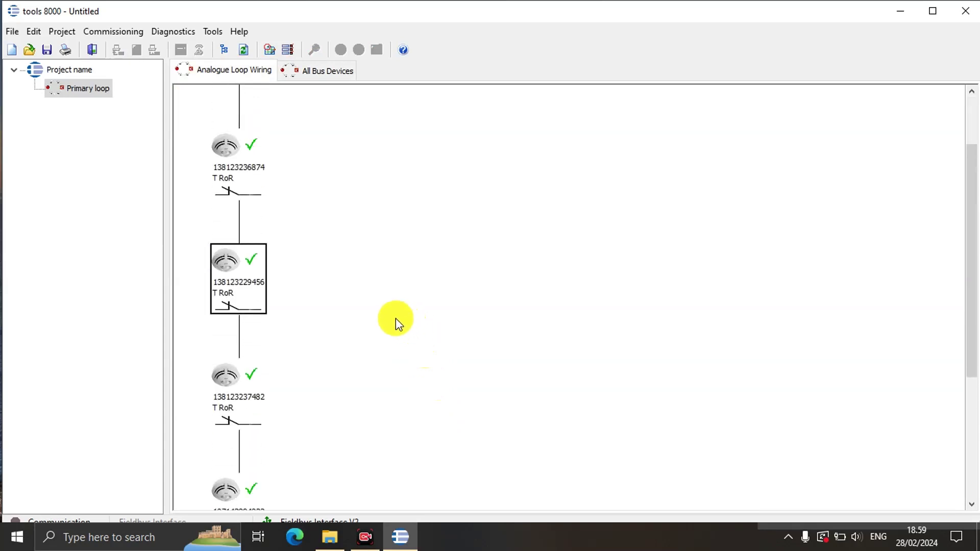
Examine the loop wiring diagram from end A to end B, checking each detector's state and the O detector's short address
{"action": "scroll", "coordinate": [396, 320], "scroll_direction": "down", "scroll_amount": 5}
{"action": "scroll", "coordinate": [392, 322], "scroll_direction": "up", "scroll_amount": 6}
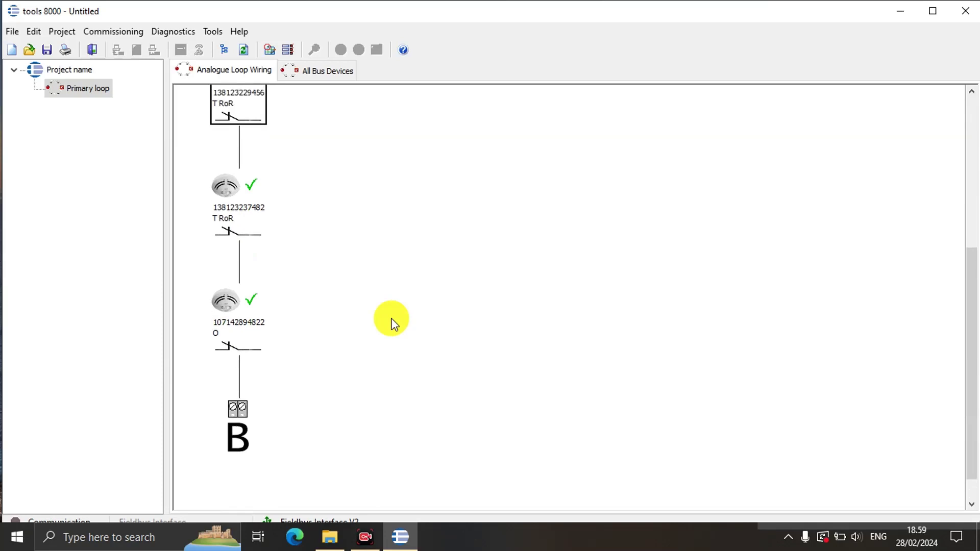
{"action": "right_click", "coordinate": [330, 194]}
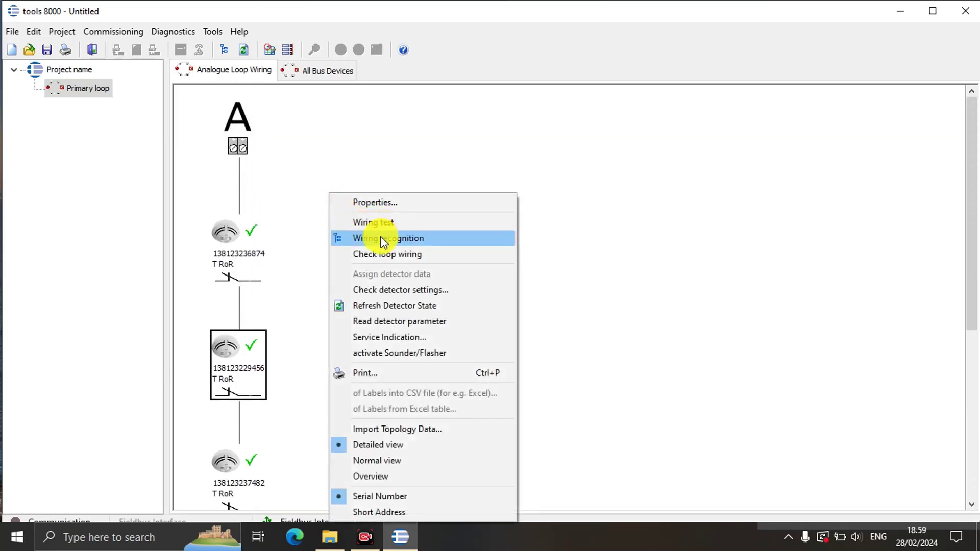
{"action": "left_click", "coordinate": [291, 210]}
{"action": "scroll", "coordinate": [292, 213], "scroll_direction": "down", "scroll_amount": 5}
{"action": "scroll", "coordinate": [295, 225], "scroll_direction": "up", "scroll_amount": 4}
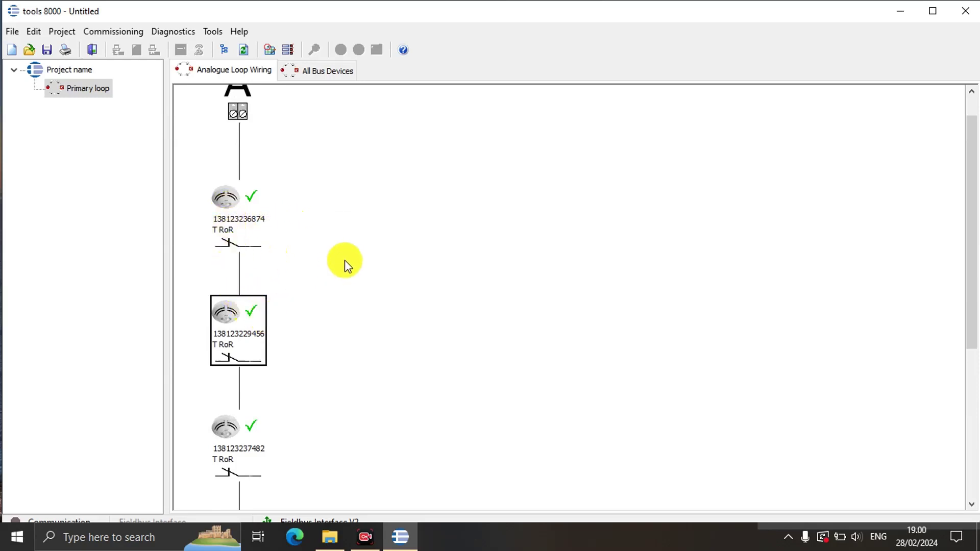
{"action": "scroll", "coordinate": [300, 273], "scroll_direction": "down", "scroll_amount": 3}
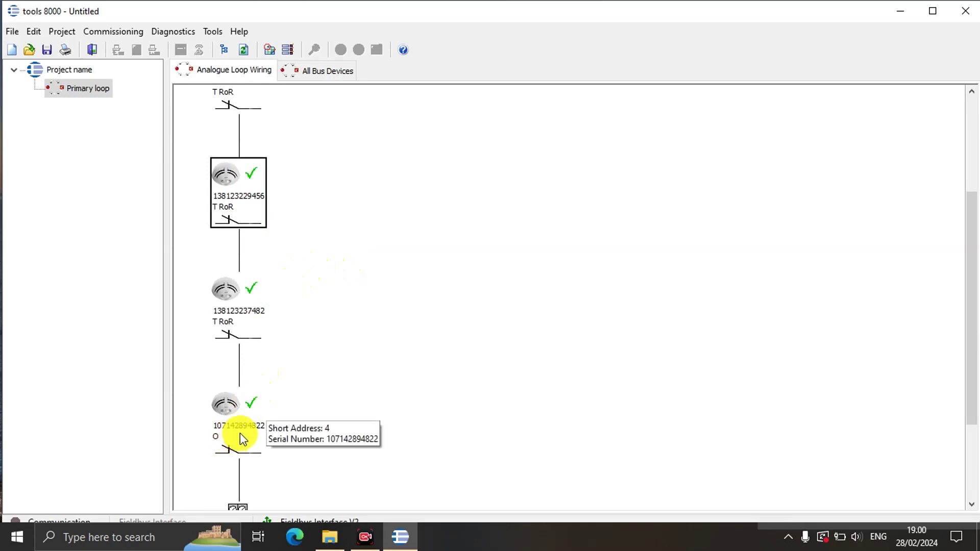
{"action": "scroll", "coordinate": [510, 269], "scroll_direction": "up", "scroll_amount": 2}
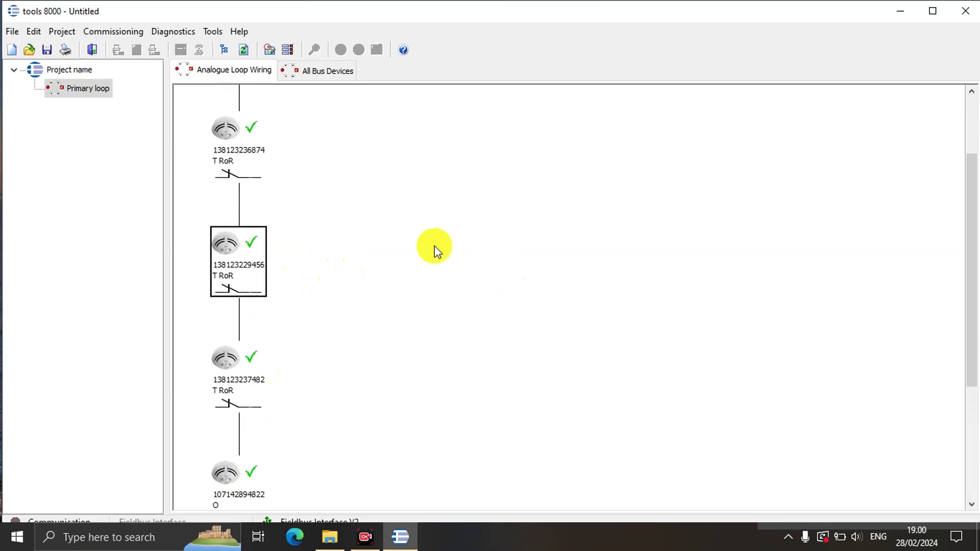
{"action": "scroll", "coordinate": [404, 241], "scroll_direction": "up", "scroll_amount": 1}
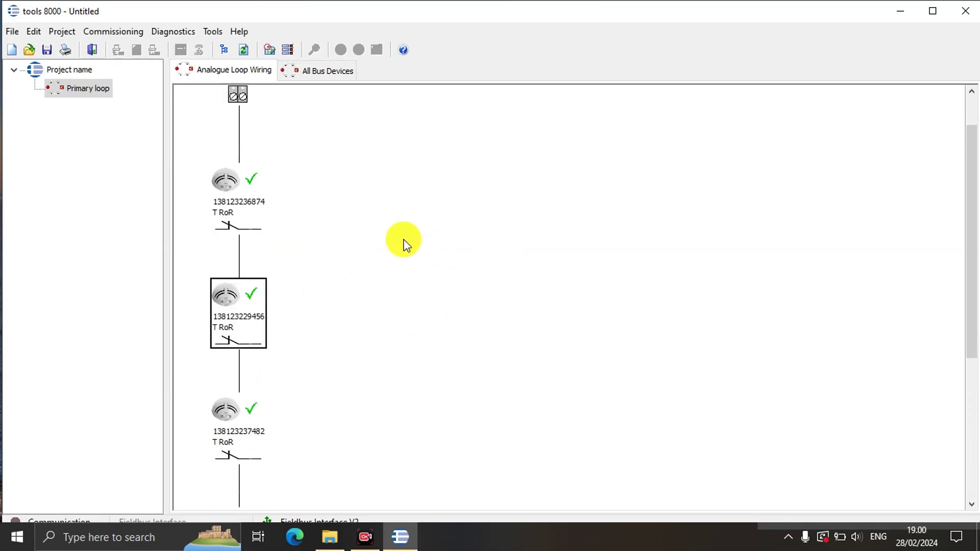
{"action": "right_click", "coordinate": [368, 152]}
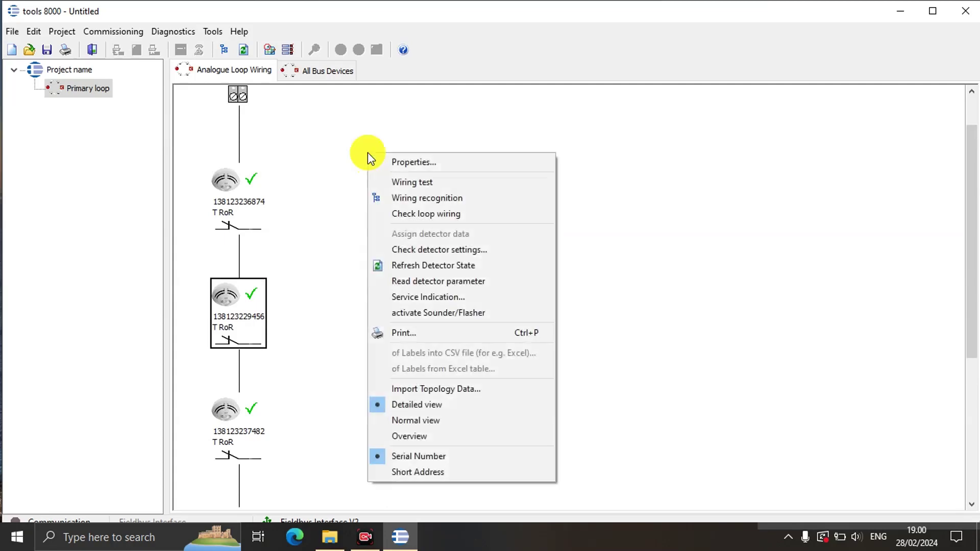
{"action": "left_click", "coordinate": [320, 163]}
{"action": "scroll", "coordinate": [320, 163], "scroll_direction": "down", "scroll_amount": 3}
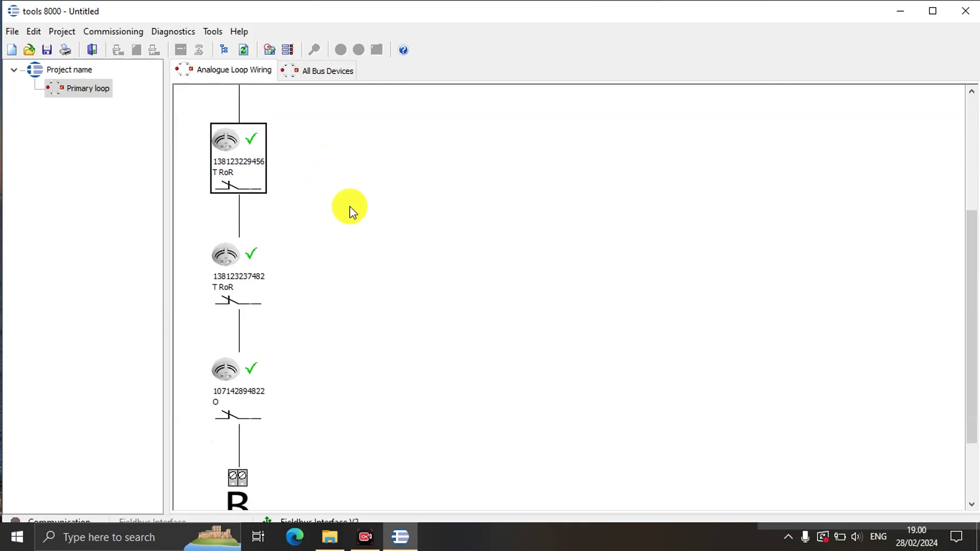
{"action": "scroll", "coordinate": [324, 214], "scroll_direction": "up", "scroll_amount": 2}
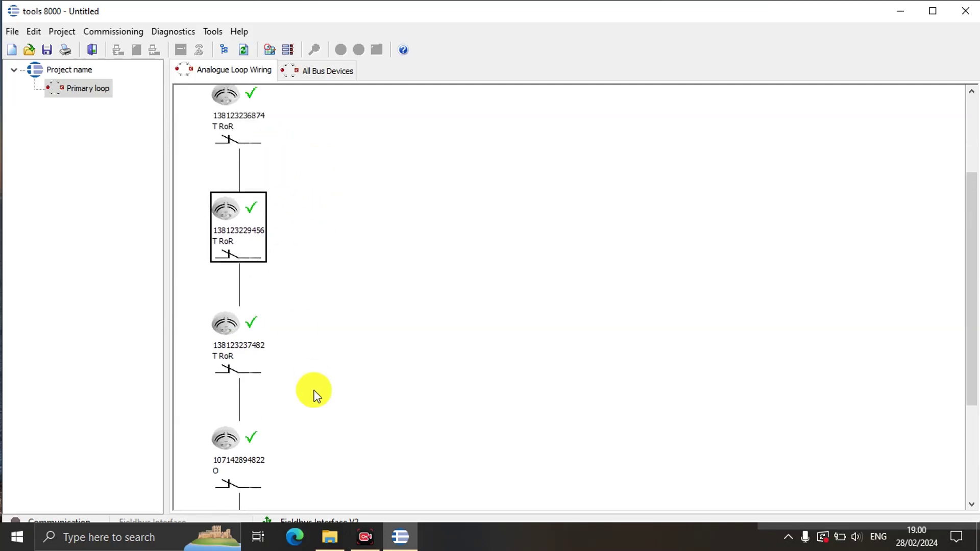
{"action": "scroll", "coordinate": [401, 352], "scroll_direction": "up", "scroll_amount": 2}
{"action": "scroll", "coordinate": [401, 353], "scroll_direction": "up", "scroll_amount": 1}
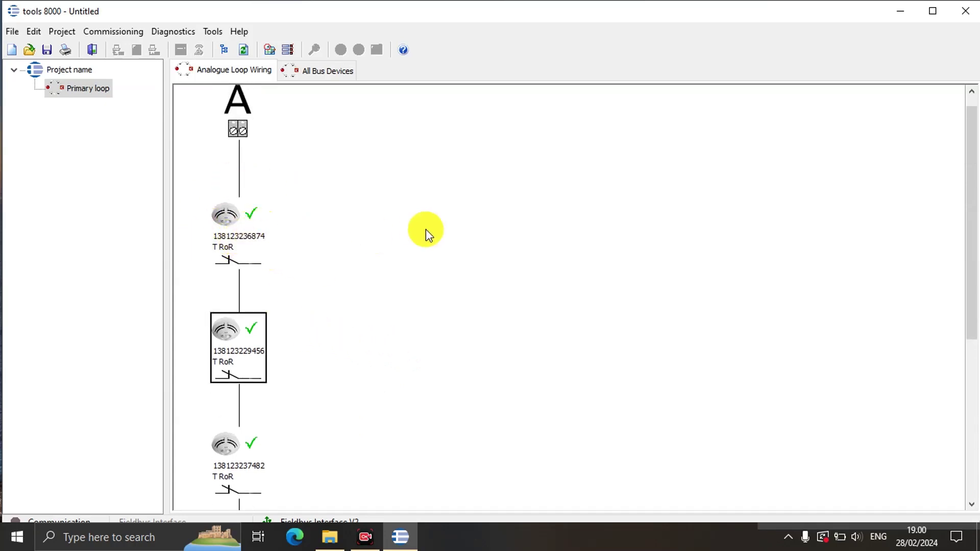
{"action": "scroll", "coordinate": [437, 234], "scroll_direction": "down", "scroll_amount": 1}
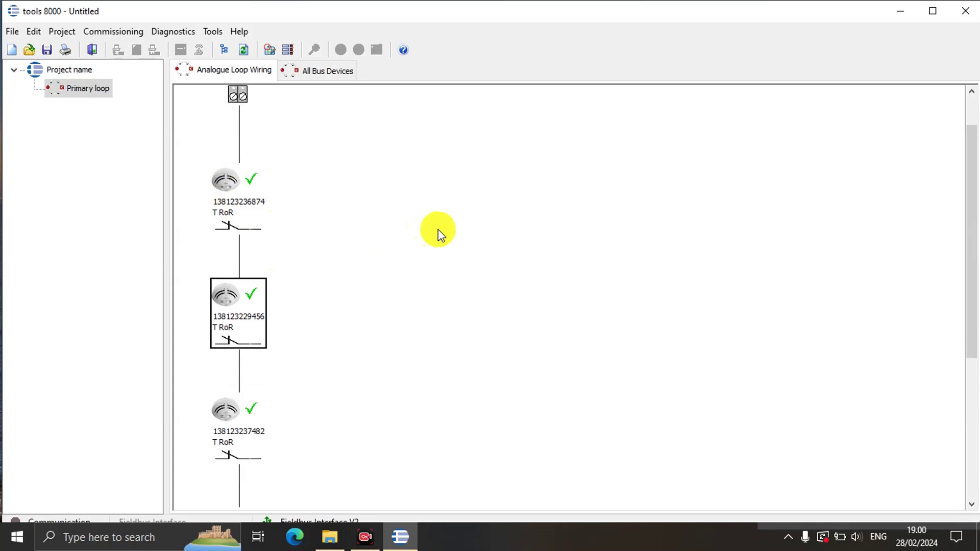
{"action": "scroll", "coordinate": [357, 306], "scroll_direction": "down", "scroll_amount": 4}
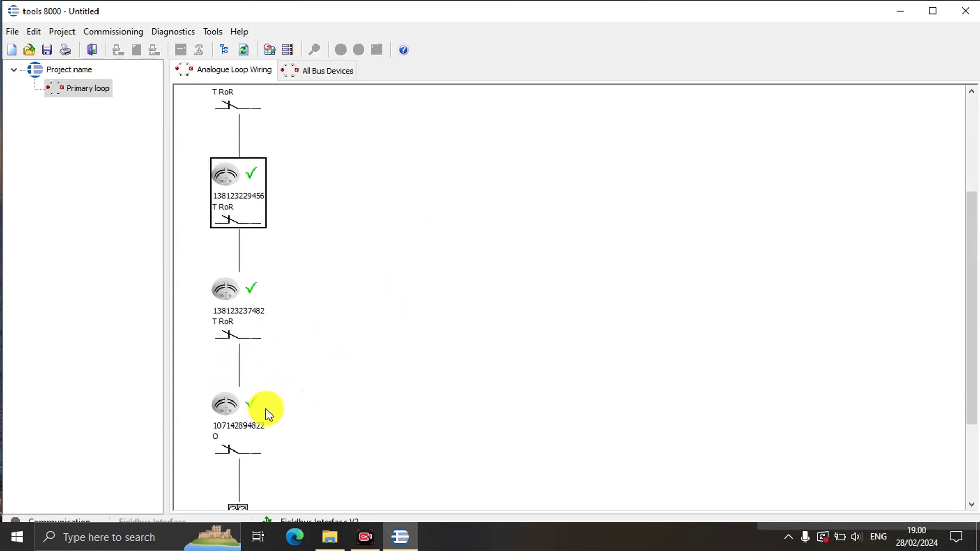
{"action": "mouse_move", "coordinate": [246, 427]}
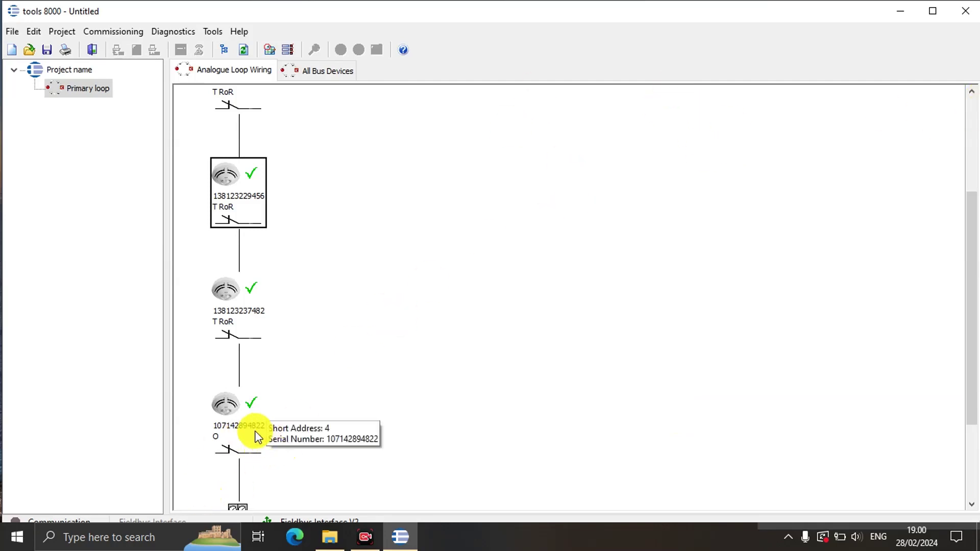
Close the project without saving its changes and restart the program
{"action": "left_click", "coordinate": [965, 10]}
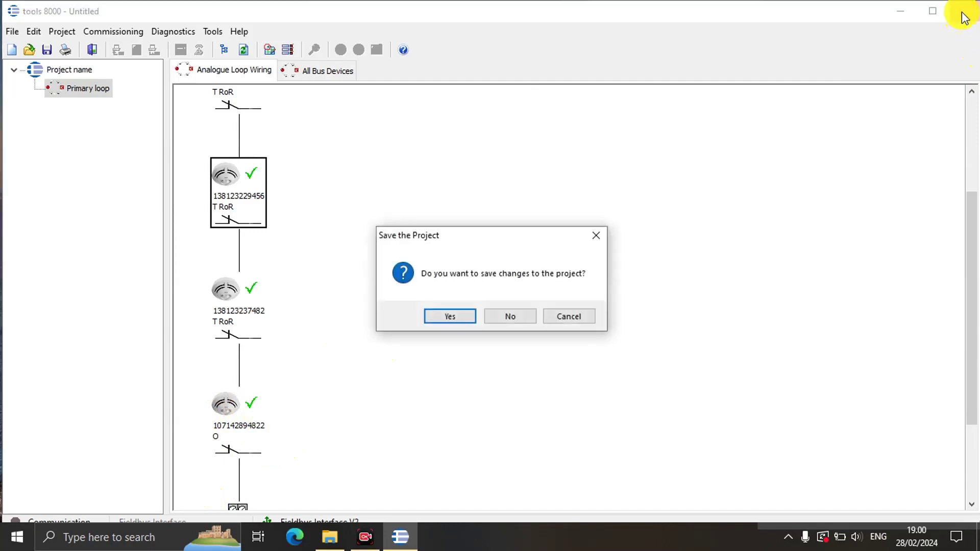
{"action": "left_click", "coordinate": [502, 316]}
{"action": "left_click", "coordinate": [78, 179]}
{"action": "double_click", "coordinate": [78, 179]}
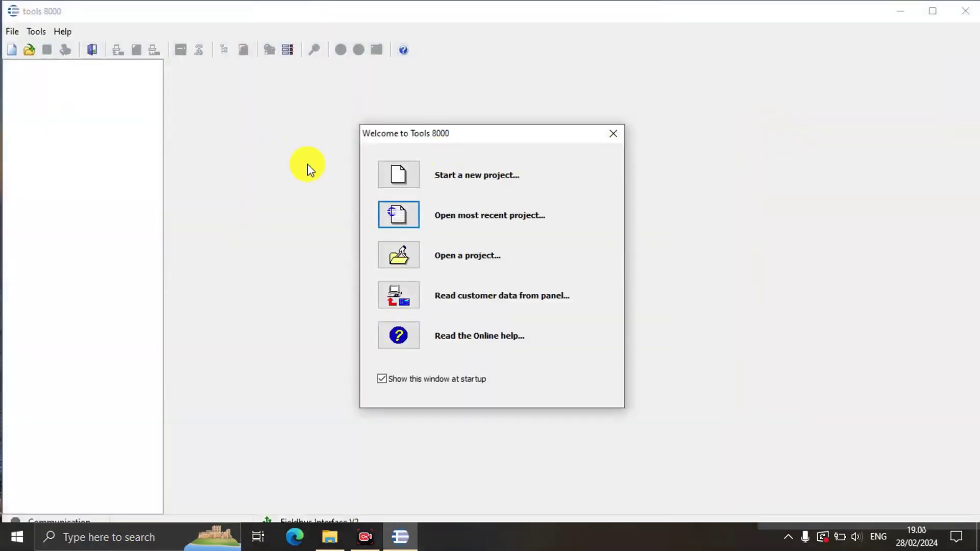
Start a new Analogue Loop project with wiring recognition and apply the recognized wiring to it
{"action": "left_click", "coordinate": [398, 174]}
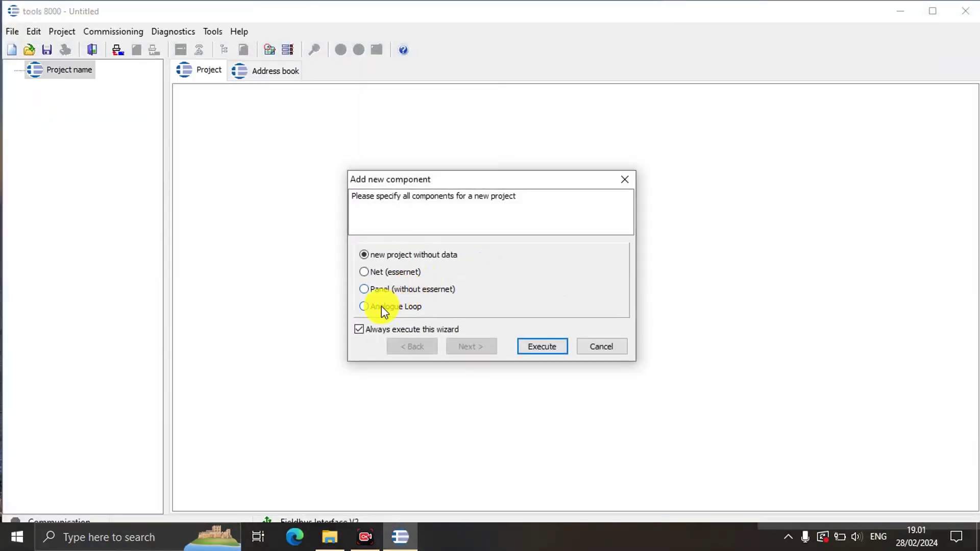
{"action": "left_click", "coordinate": [383, 306]}
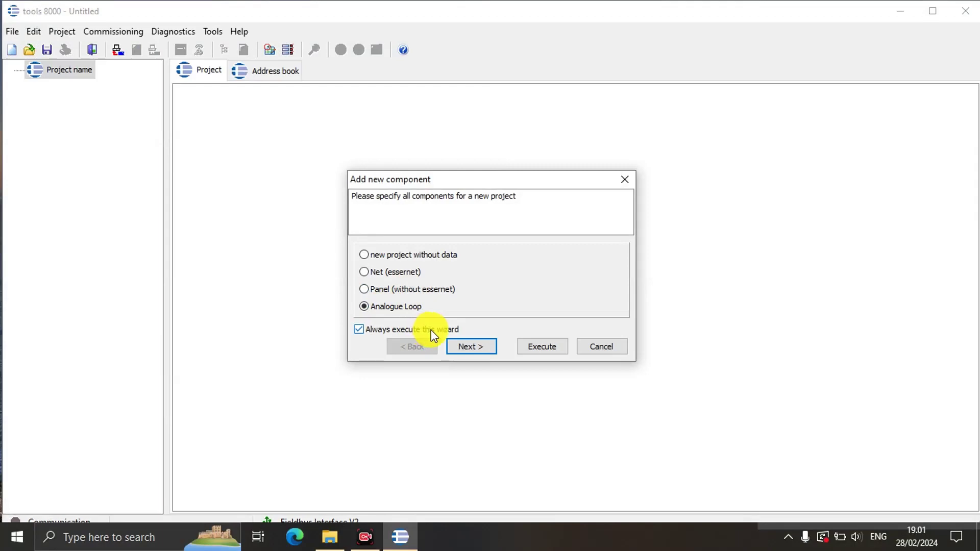
{"action": "left_click", "coordinate": [468, 346]}
{"action": "left_click", "coordinate": [534, 346]}
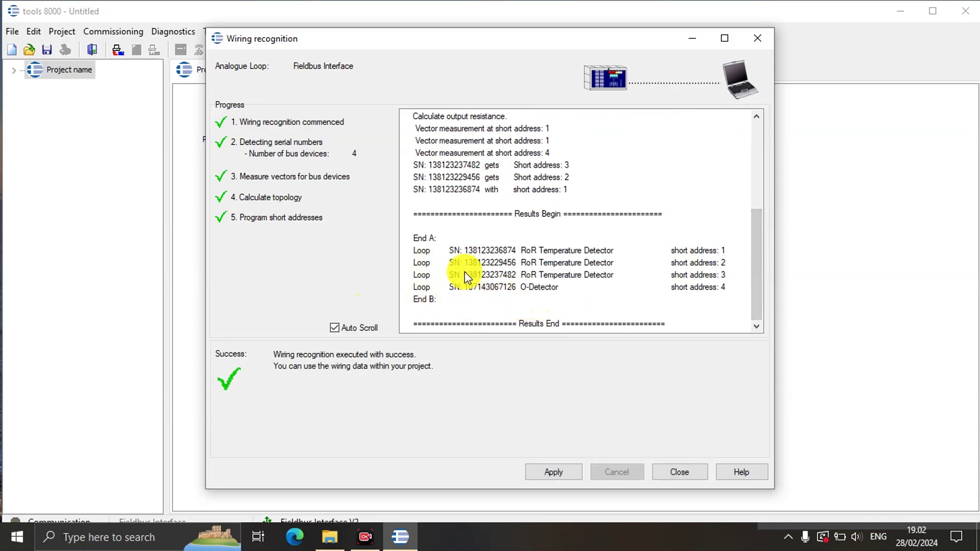
{"action": "left_click", "coordinate": [552, 466]}
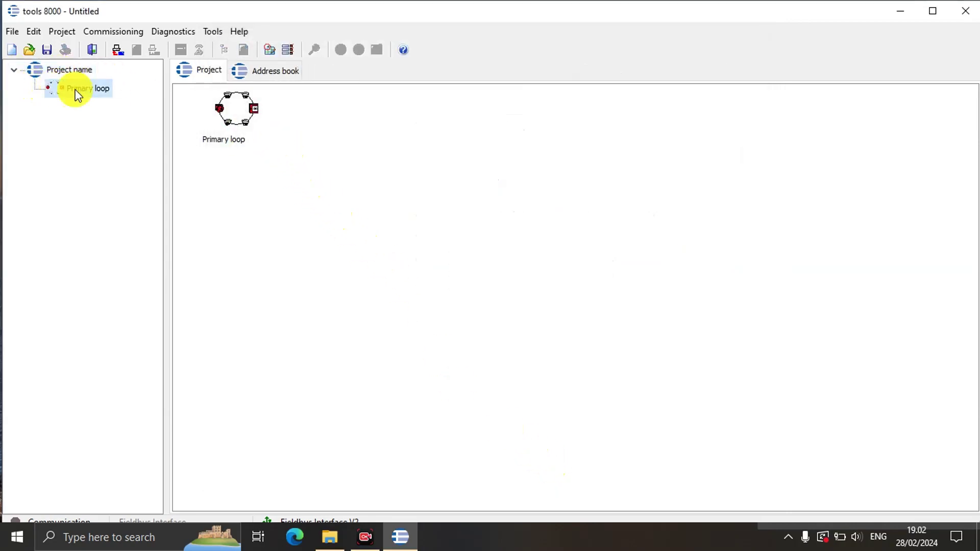
Run a wiring test on the primary loop from relay A and close the test when it completes
{"action": "left_click", "coordinate": [74, 89]}
{"action": "right_click", "coordinate": [326, 225]}
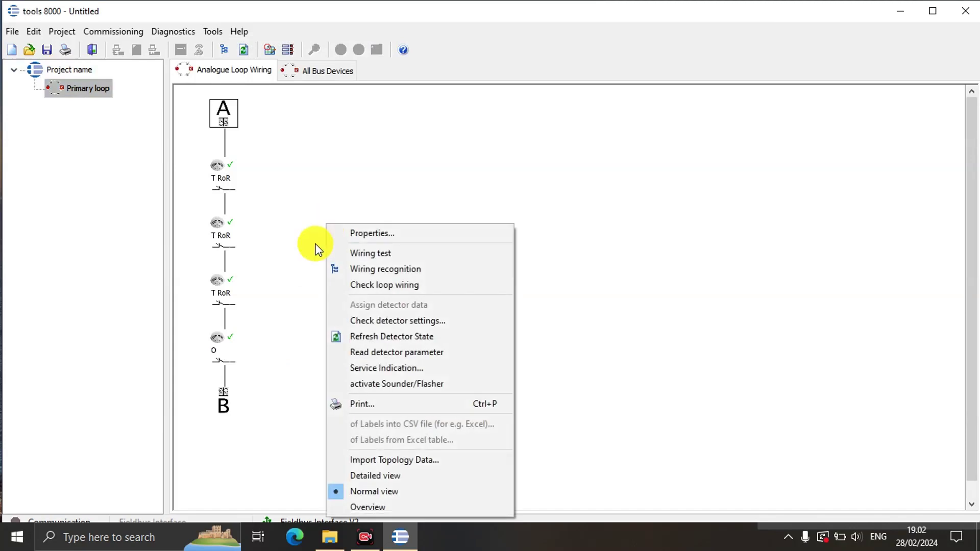
{"action": "left_click", "coordinate": [385, 256]}
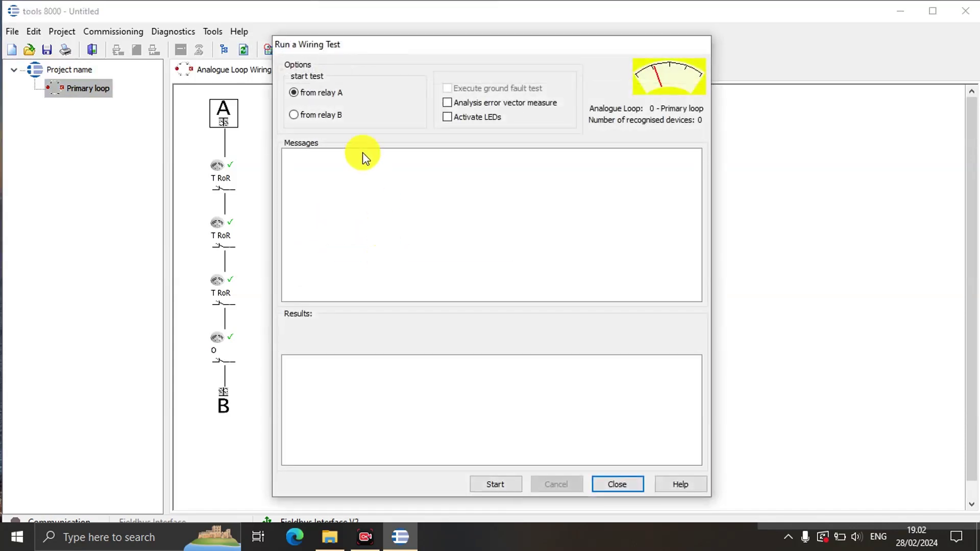
{"action": "left_click", "coordinate": [508, 485]}
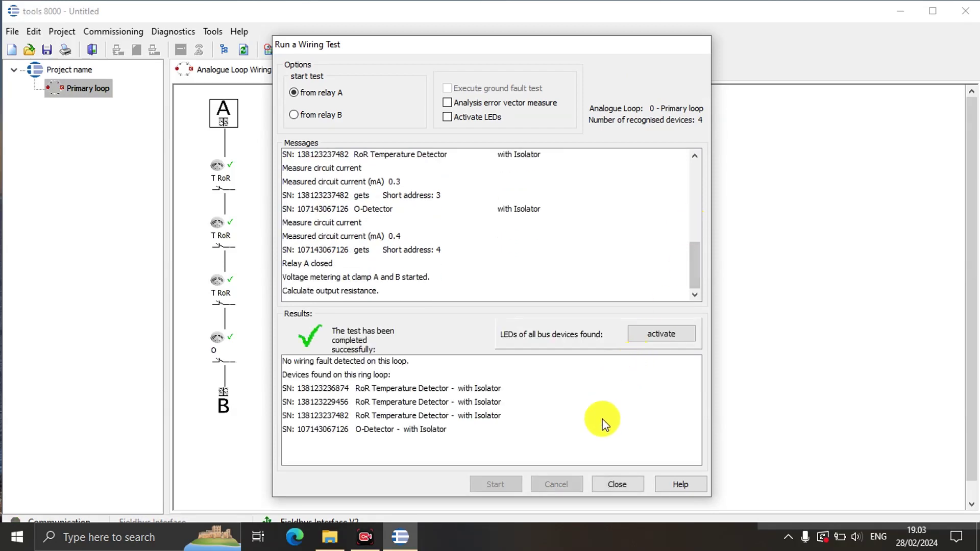
{"action": "left_click", "coordinate": [613, 485]}
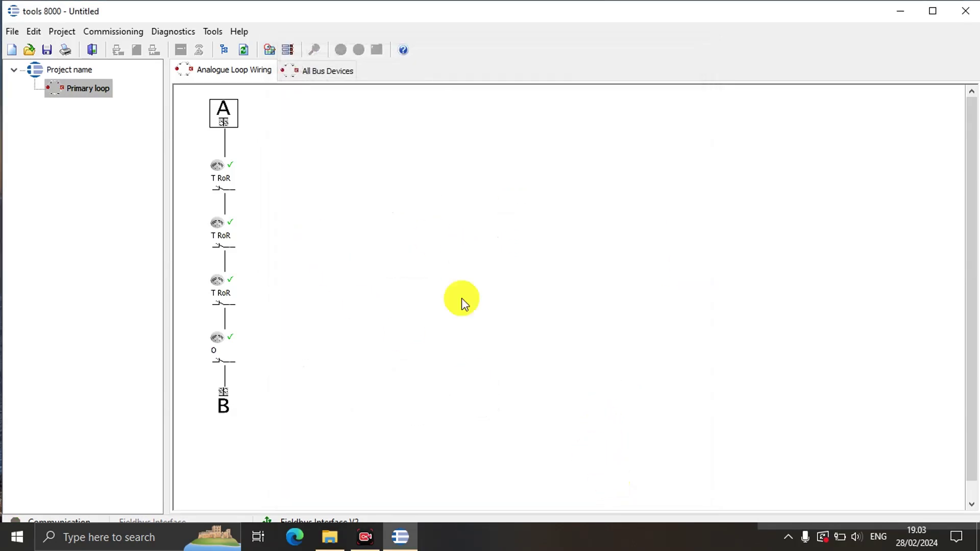
Review the device information and test functions of the RoR temperature detector at short address 1 without running a test
{"action": "right_click", "coordinate": [227, 183]}
{"action": "left_click", "coordinate": [256, 205]}
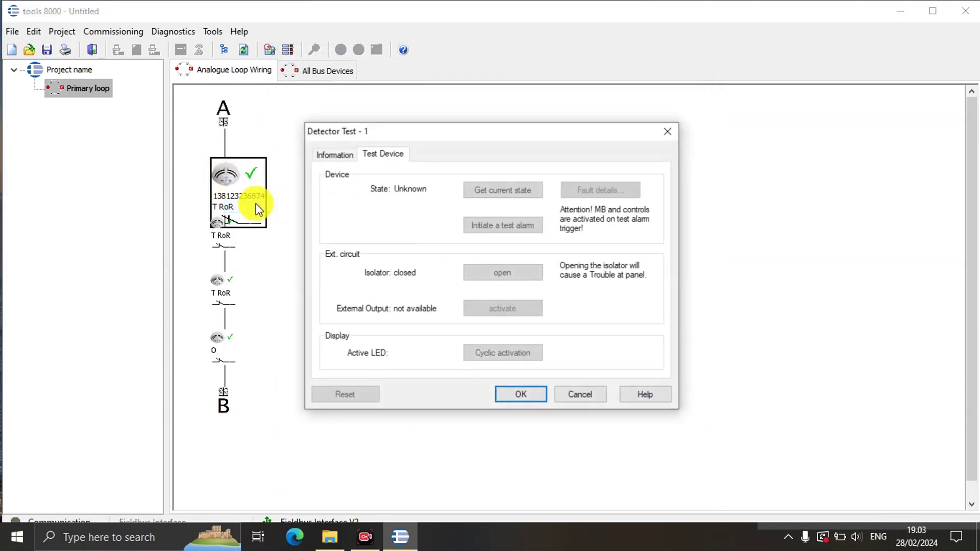
{"action": "left_click", "coordinate": [334, 156]}
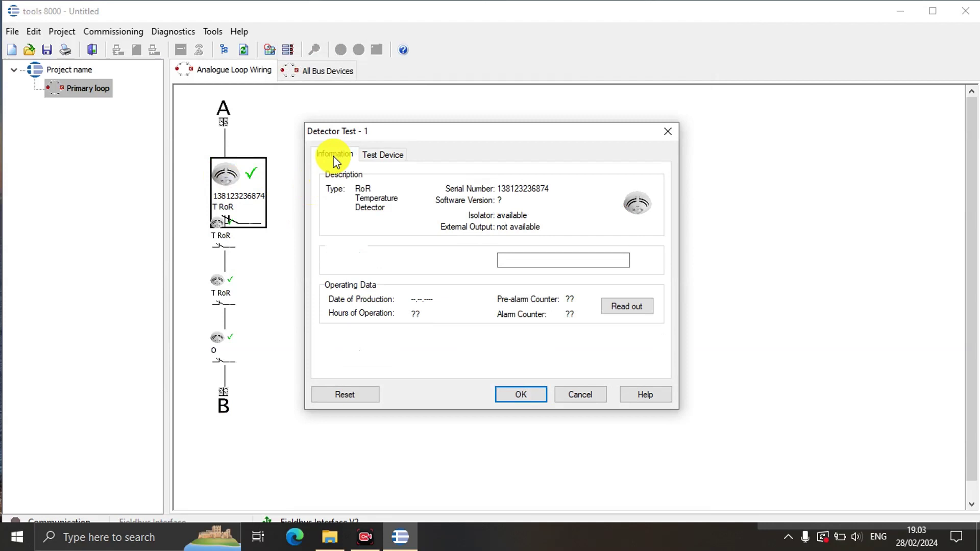
{"action": "left_click", "coordinate": [378, 155]}
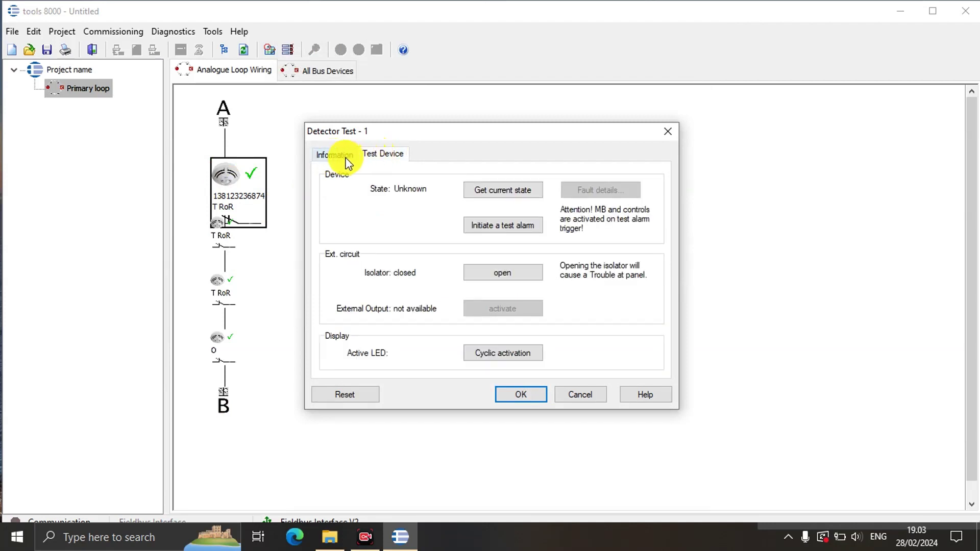
{"action": "left_click", "coordinate": [572, 399]}
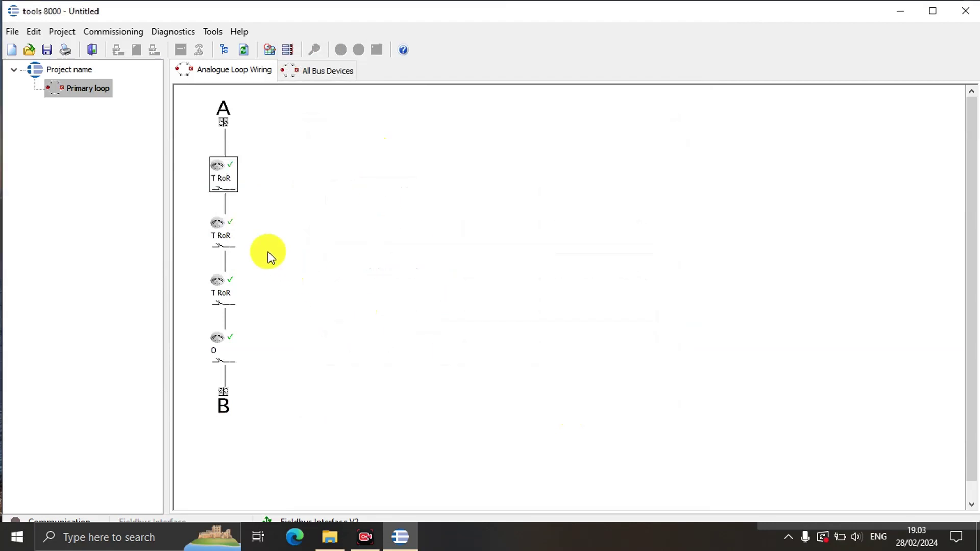
Look at the test functions of the T RoR detectors at short addresses 2 and 3 without running a test
{"action": "right_click", "coordinate": [229, 232]}
{"action": "left_click", "coordinate": [277, 258]}
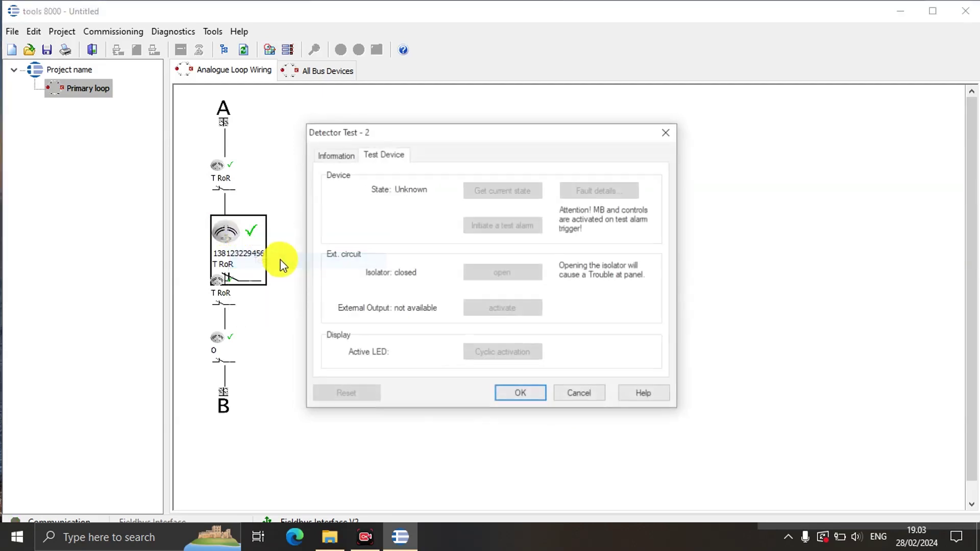
{"action": "left_click", "coordinate": [660, 132]}
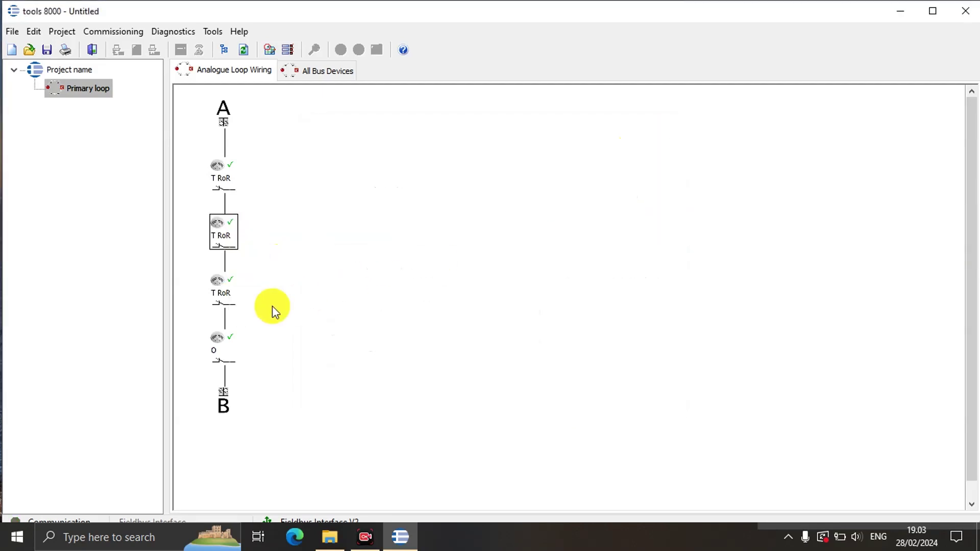
{"action": "right_click", "coordinate": [229, 296]}
{"action": "left_click", "coordinate": [282, 329]}
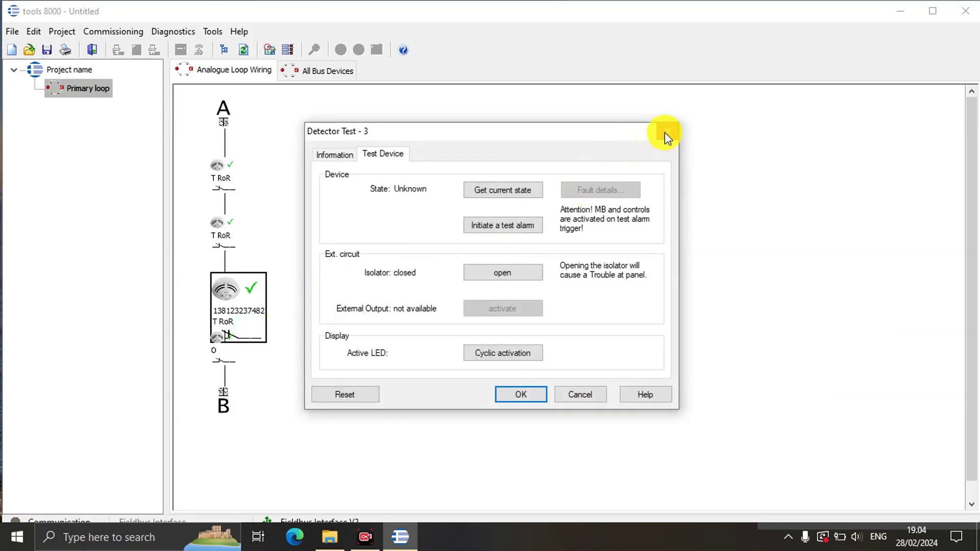
{"action": "left_click", "coordinate": [664, 132]}
Look at the test functions and isolator state of the O detector at short address 4, leaving its settings unaltered
{"action": "right_click", "coordinate": [232, 350]}
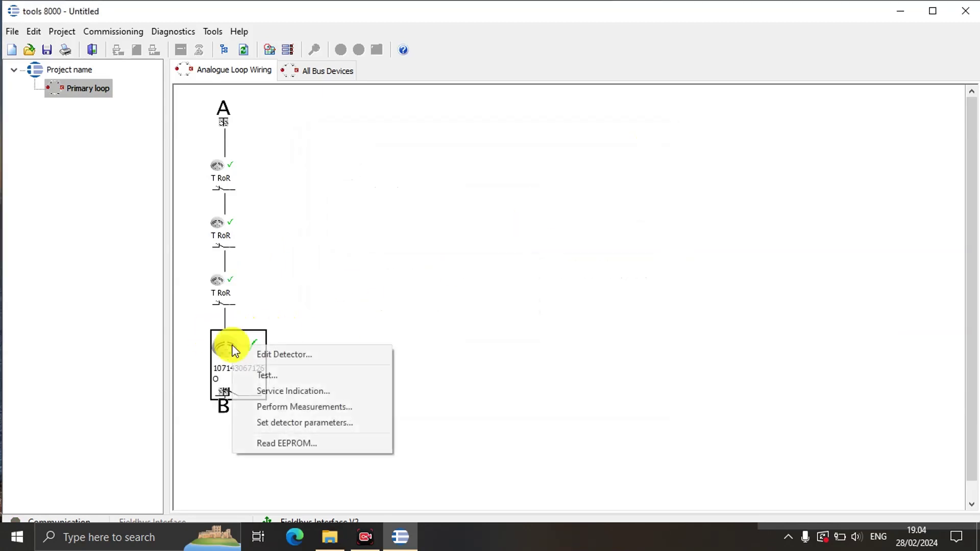
{"action": "left_click", "coordinate": [282, 375]}
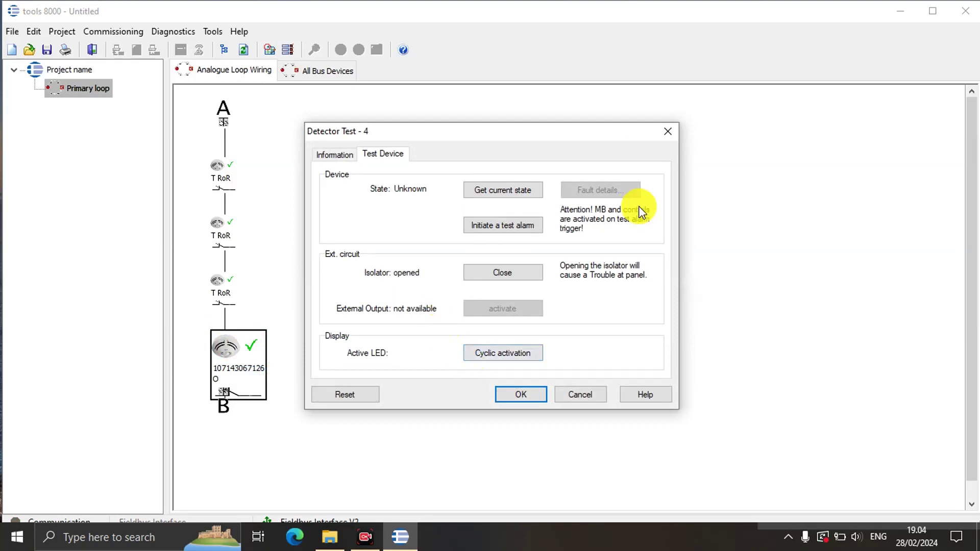
{"action": "left_click_drag", "start_coordinate": [561, 134], "coordinate": [710, 118]}
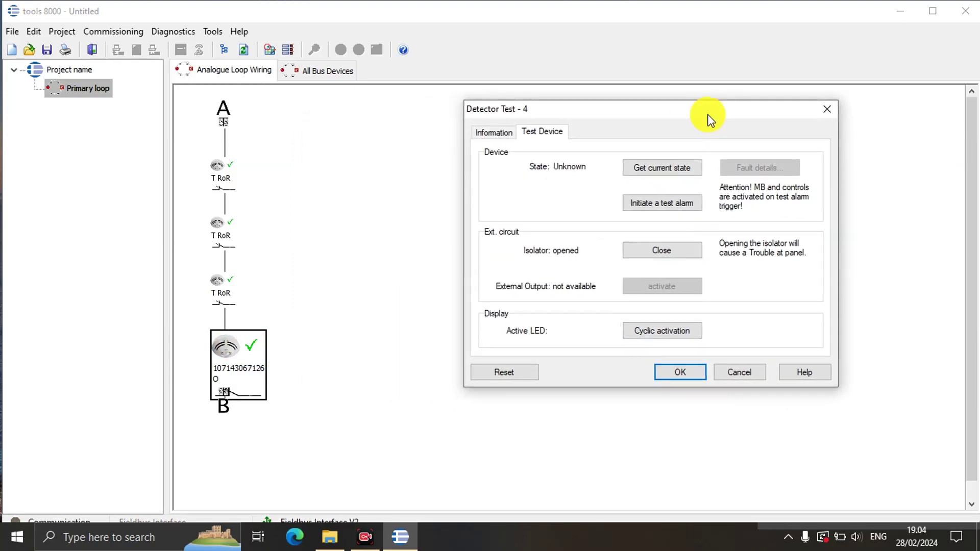
{"action": "left_click", "coordinate": [748, 372]}
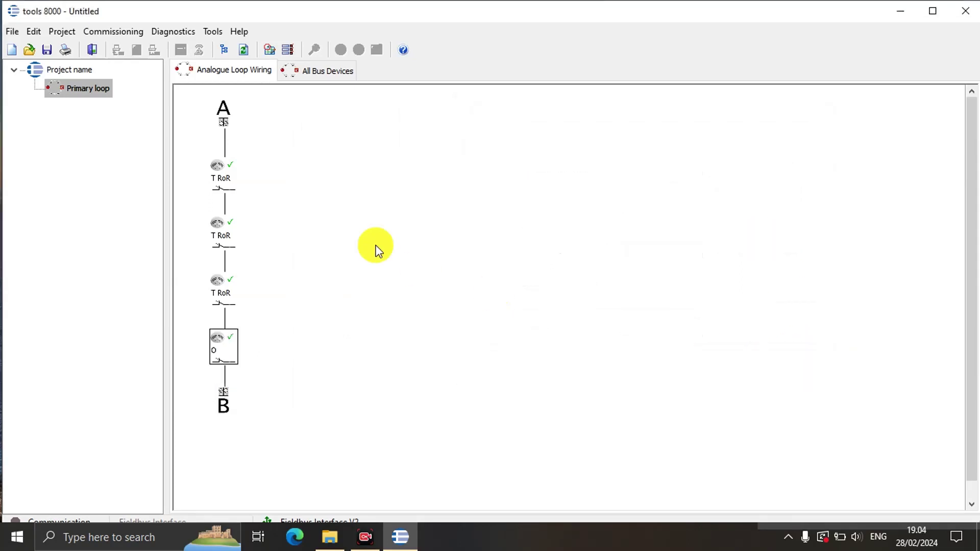
Check the isolator state of the T RoR detectors at short addresses 1, 2 and 3 in their device tests, leaving each without changes
{"action": "mouse_move", "coordinate": [237, 181]}
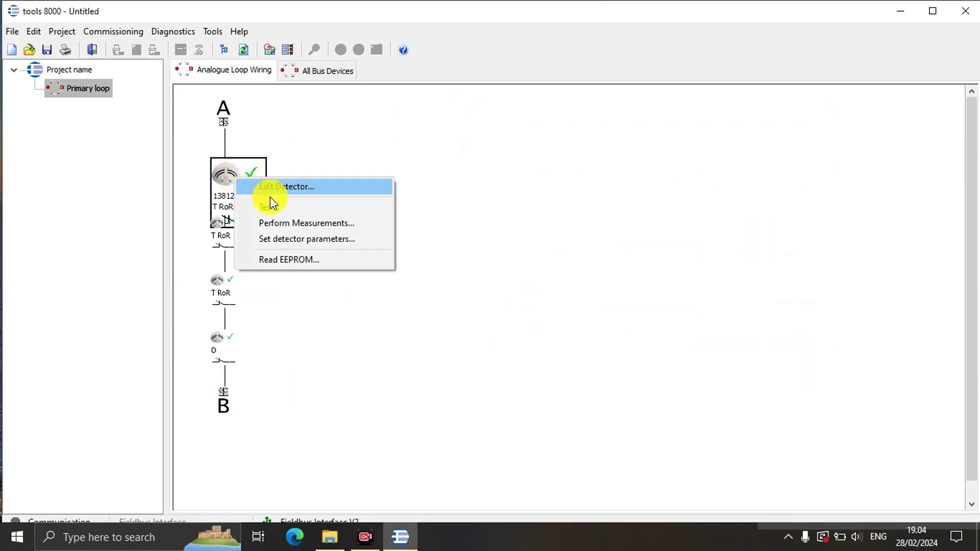
{"action": "left_click", "coordinate": [278, 208]}
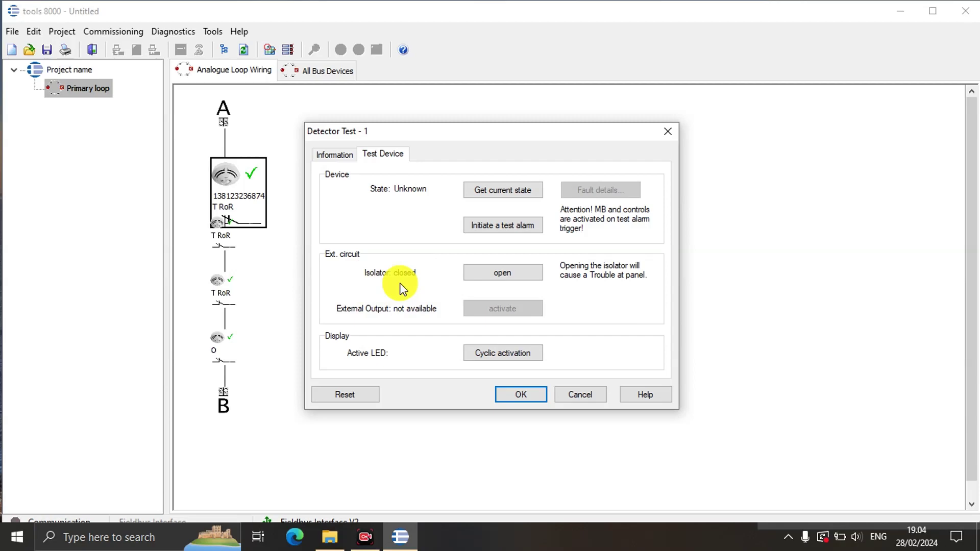
{"action": "left_click", "coordinate": [602, 397]}
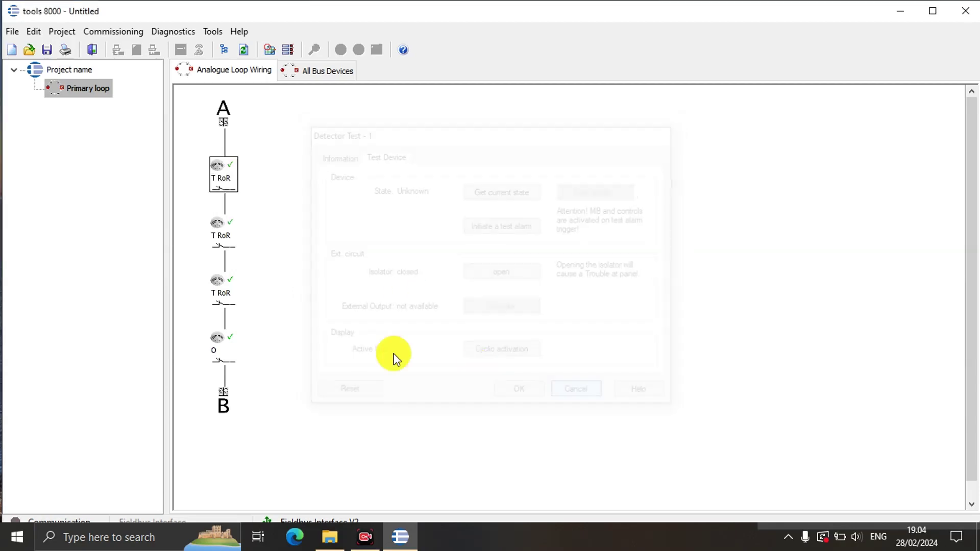
{"action": "right_click", "coordinate": [223, 233]}
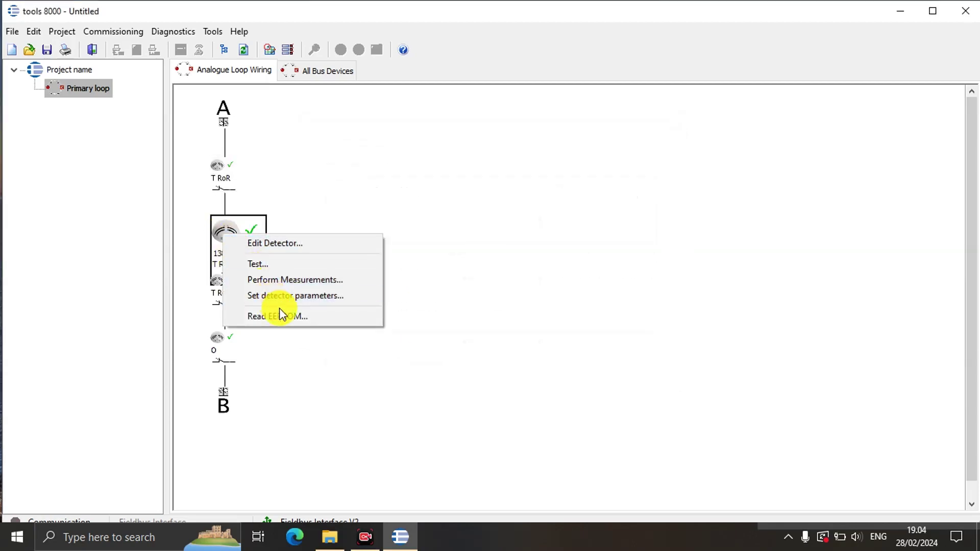
{"action": "left_click", "coordinate": [278, 266]}
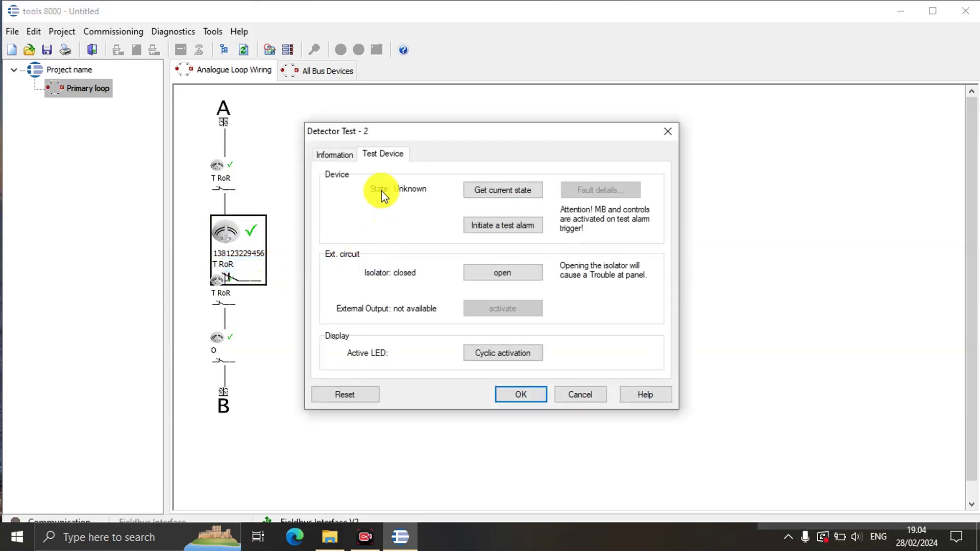
{"action": "left_click", "coordinate": [574, 396]}
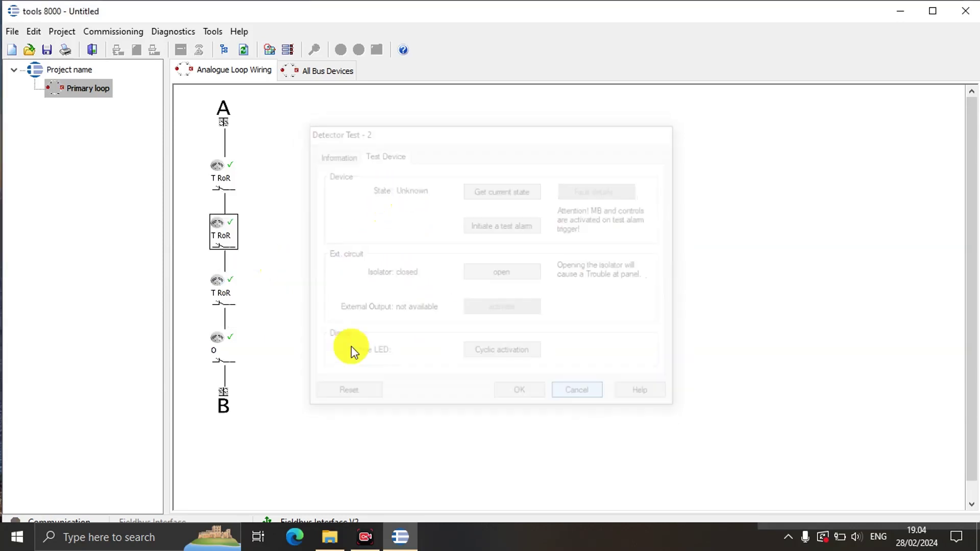
{"action": "right_click", "coordinate": [227, 289]}
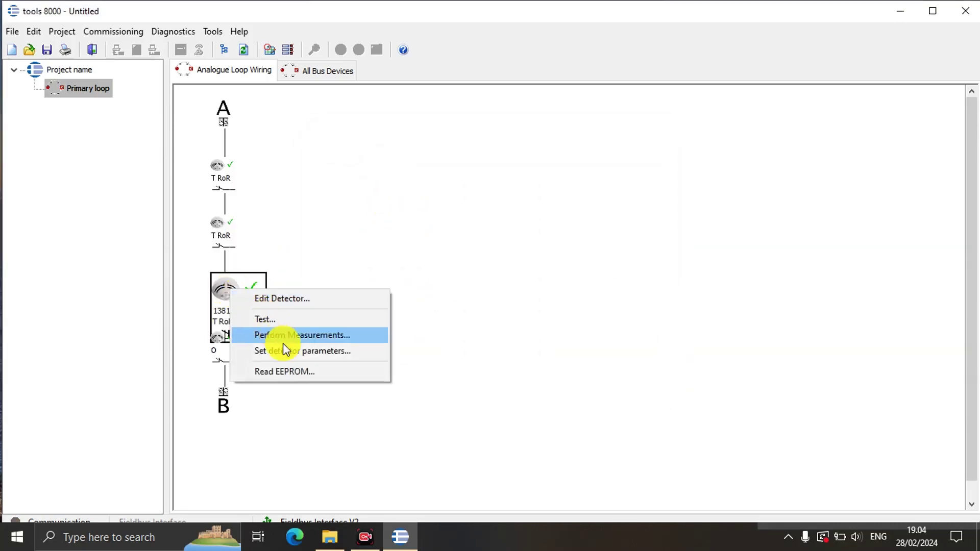
{"action": "left_click", "coordinate": [284, 323]}
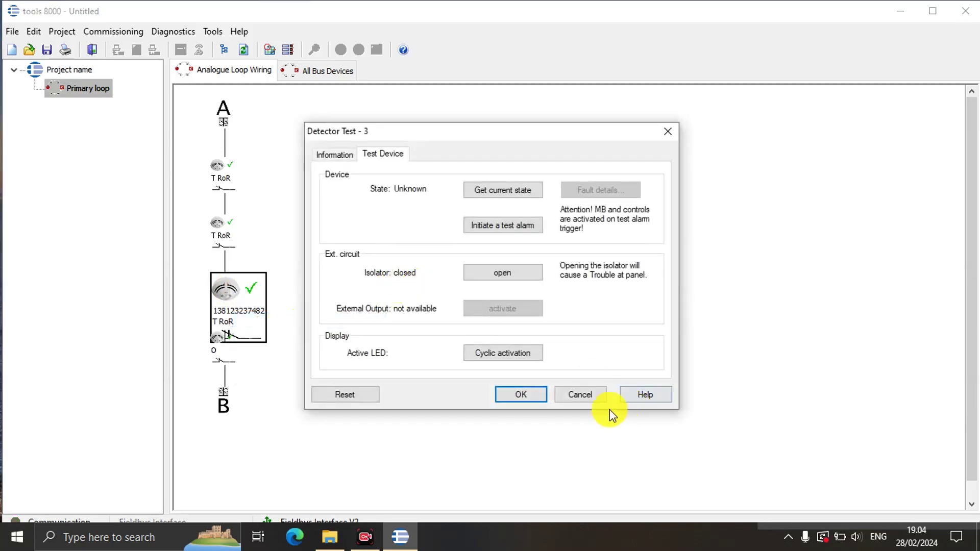
{"action": "left_click", "coordinate": [574, 396]}
Open the device test of the O detector at short address 4 and check its isolator state
{"action": "right_click", "coordinate": [226, 352]}
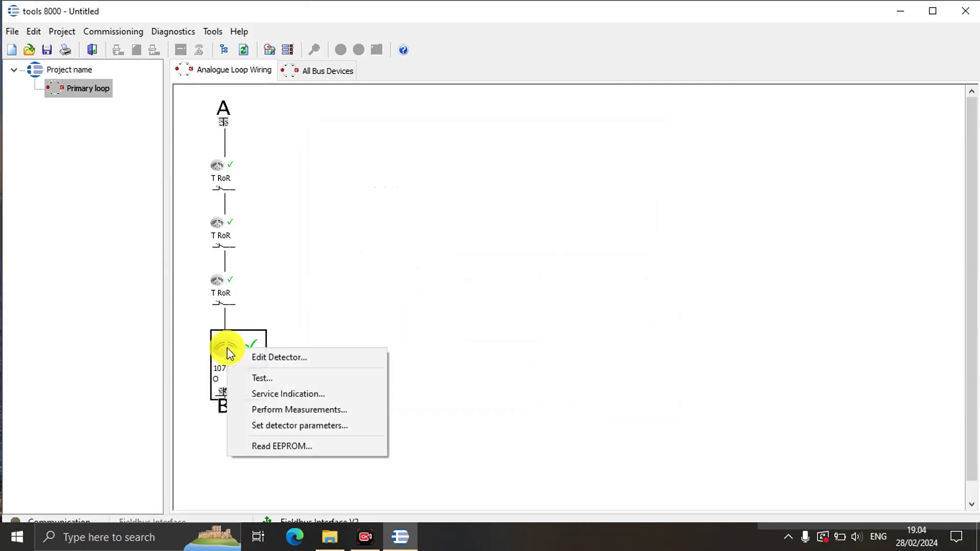
{"action": "left_click", "coordinate": [270, 379]}
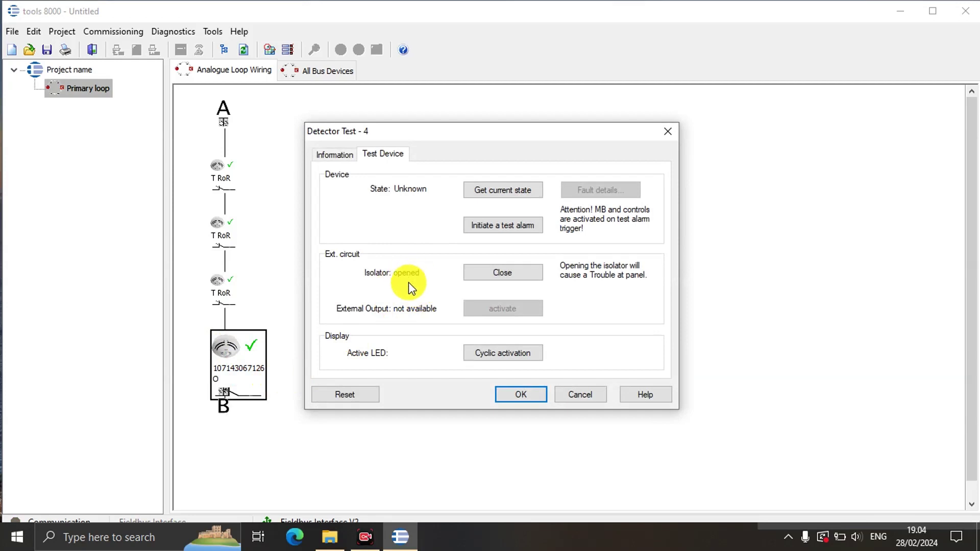